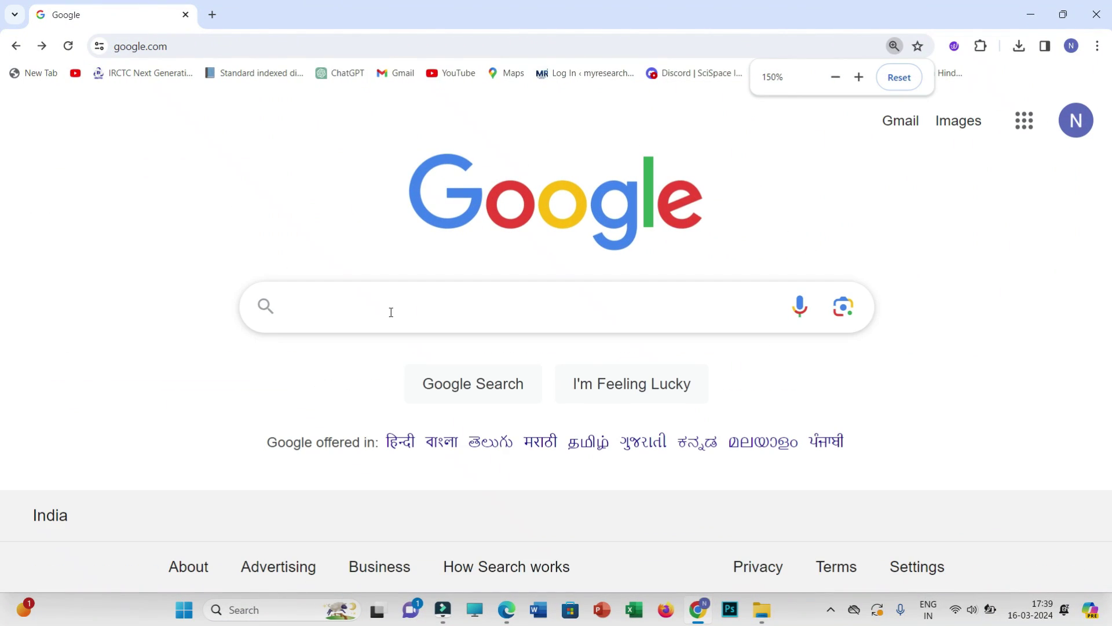
- Search Google for scispace and open the "AI Chat for scientific PDFs | SciSpace" result
type("Scis")
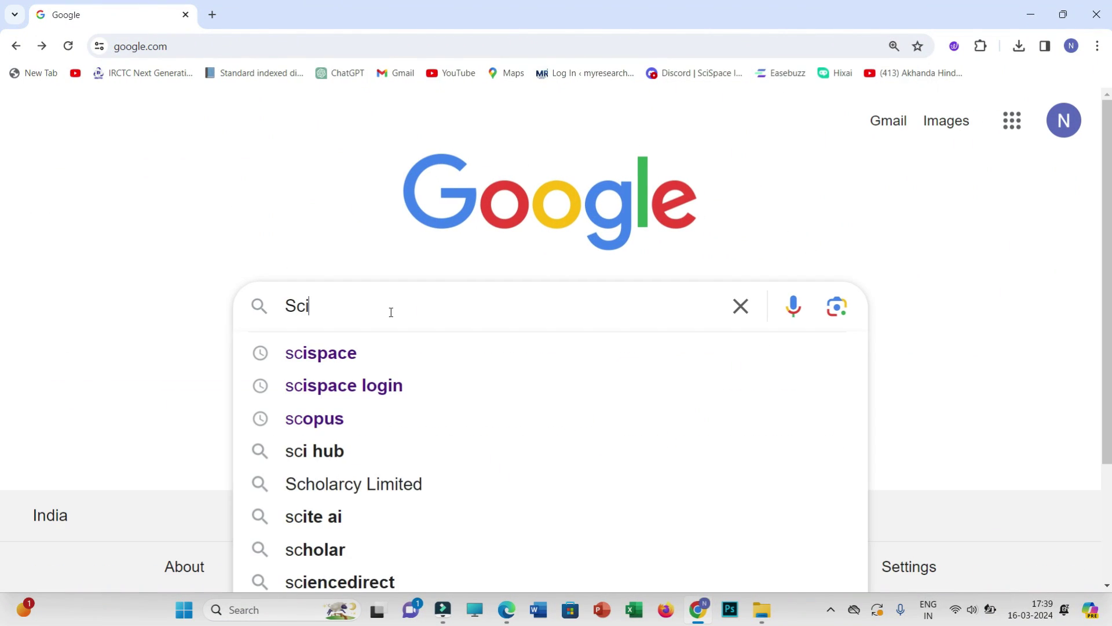
left_click(334, 363)
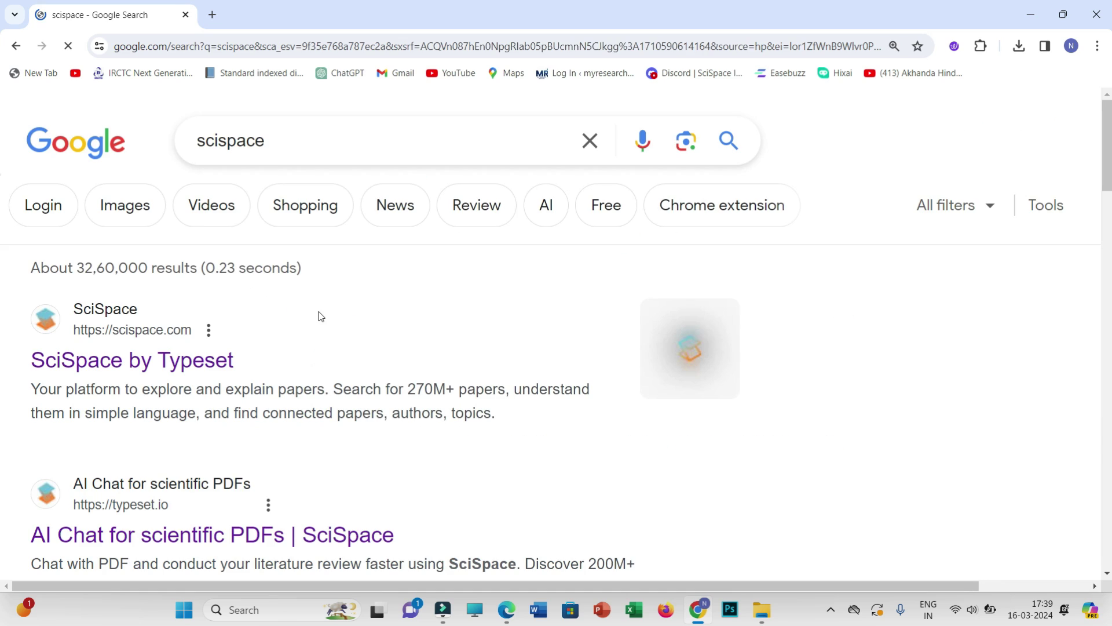
scroll(229, 331, "down", 2)
scroll(229, 331, "down", 3)
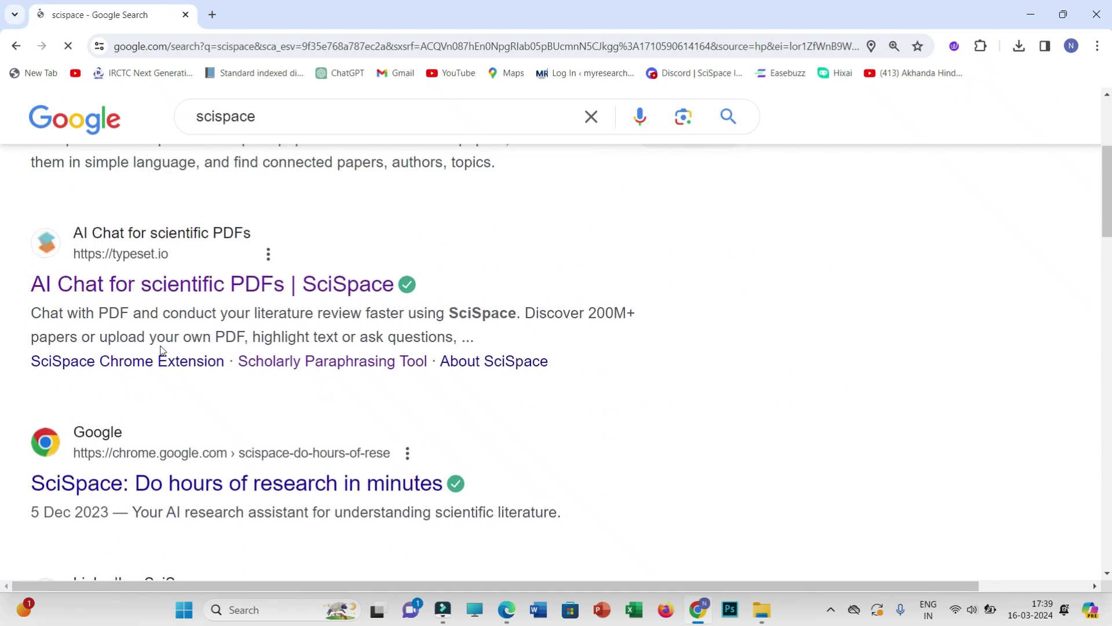
scroll(157, 360, "up", 1)
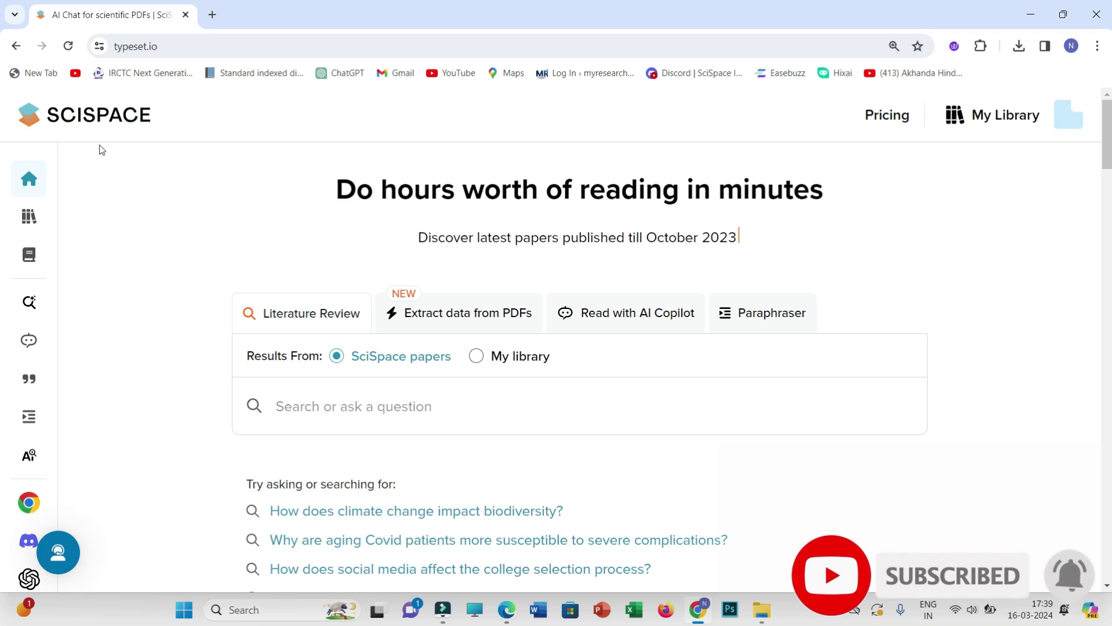
- Open the Browse Papers page from the footer of the SciSpace home page
scroll(171, 213, "down", 20)
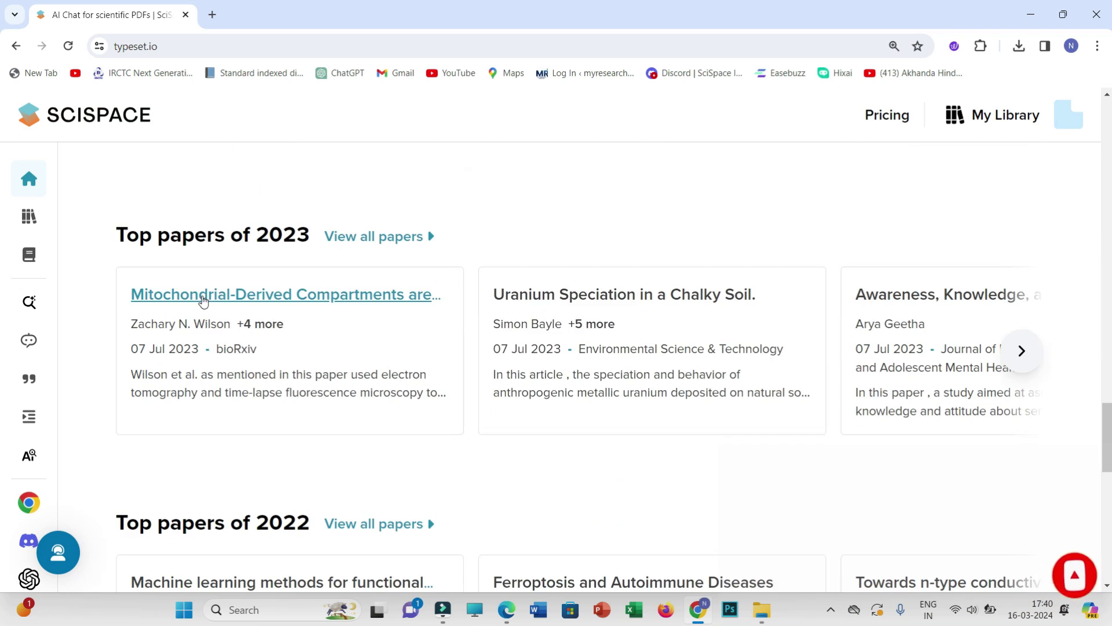
scroll(203, 300, "down", 14)
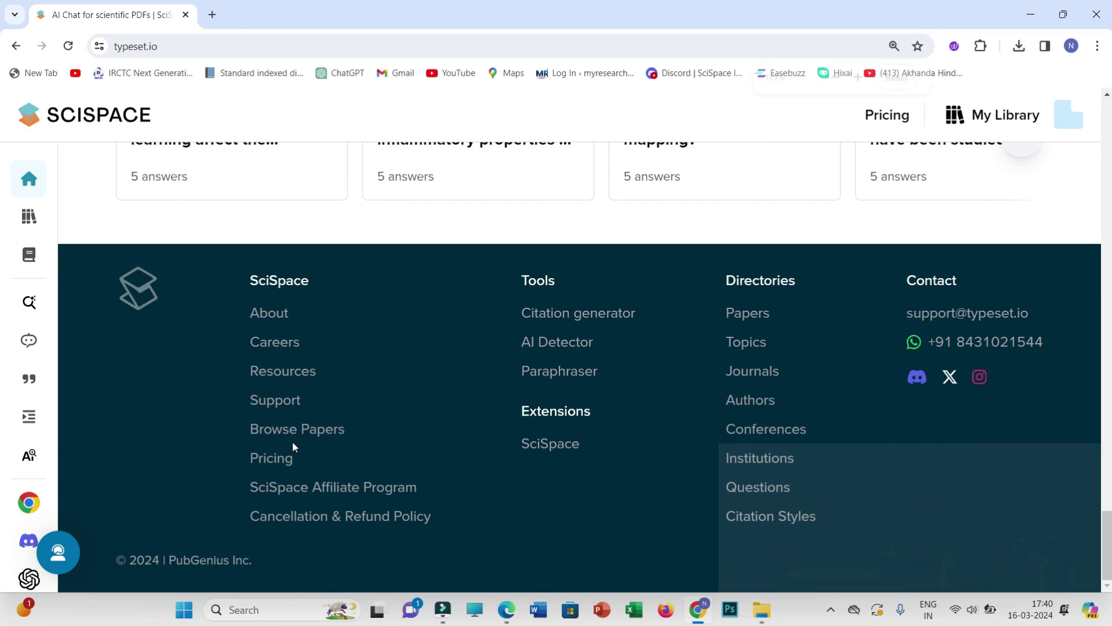
scroll(298, 443, "up", 3, "ctrl")
scroll(290, 429, "down", 6)
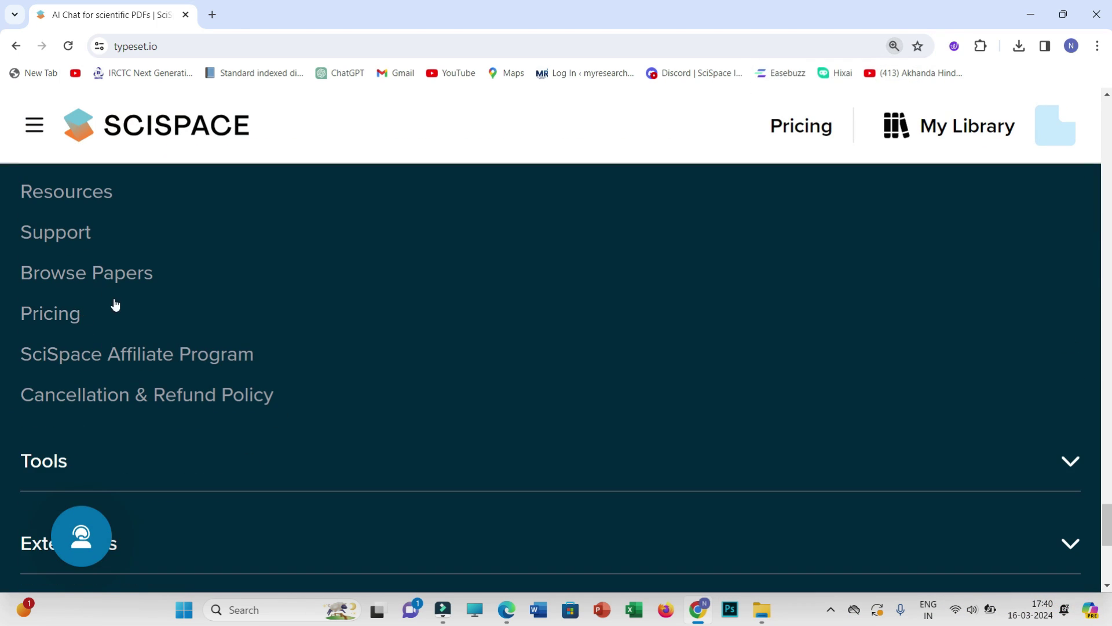
scroll(108, 376, "up", 2)
scroll(114, 425, "down", 1)
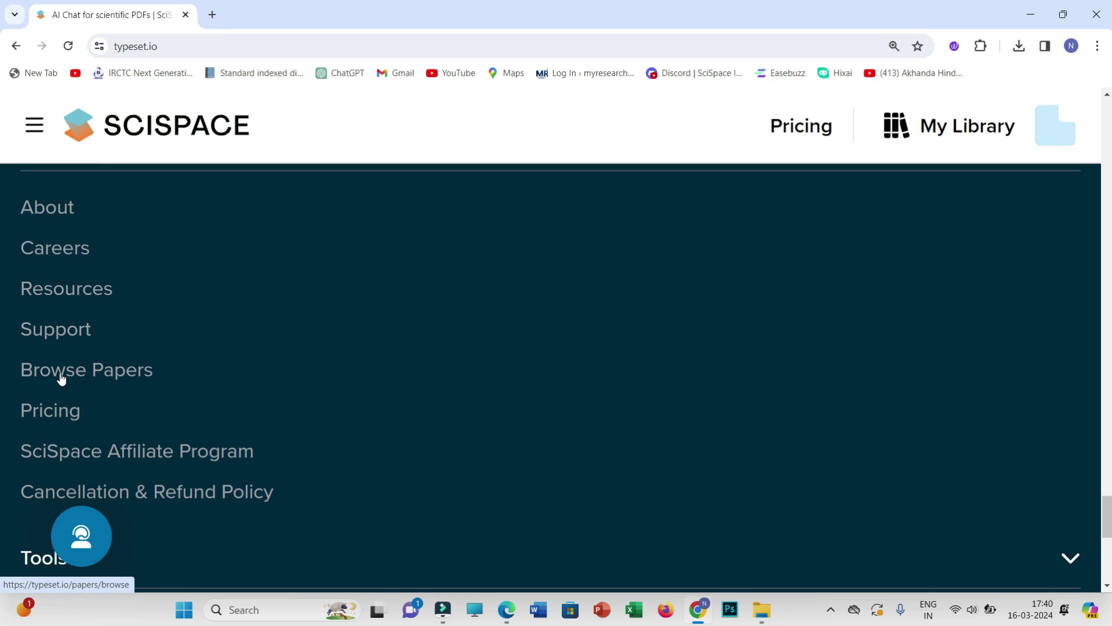
left_click(124, 376)
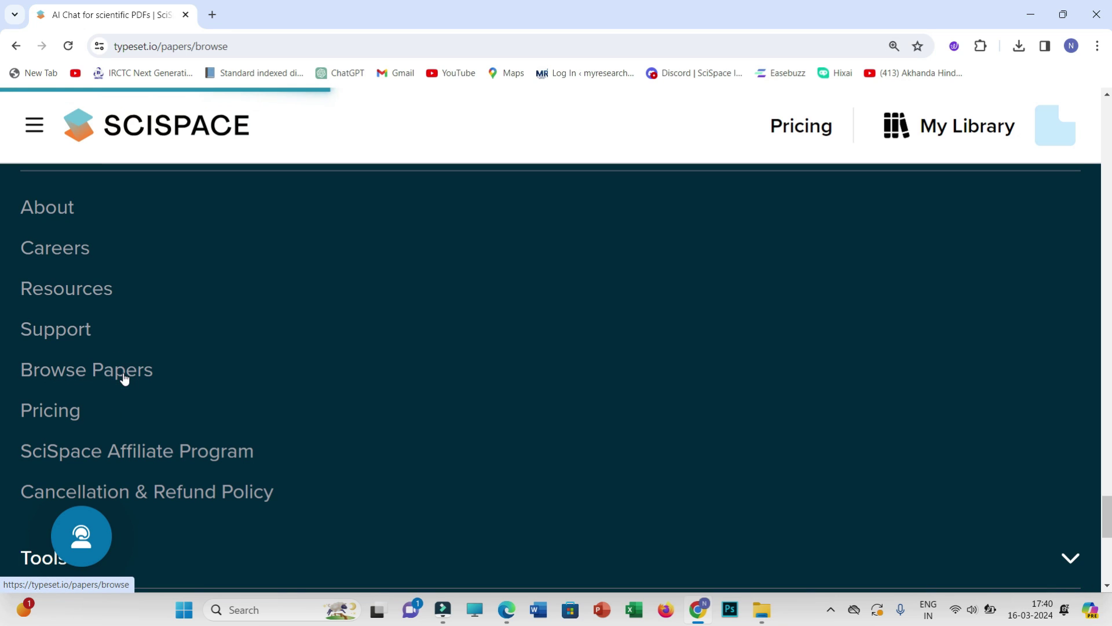
scroll(198, 354, "down", 2, "ctrl")
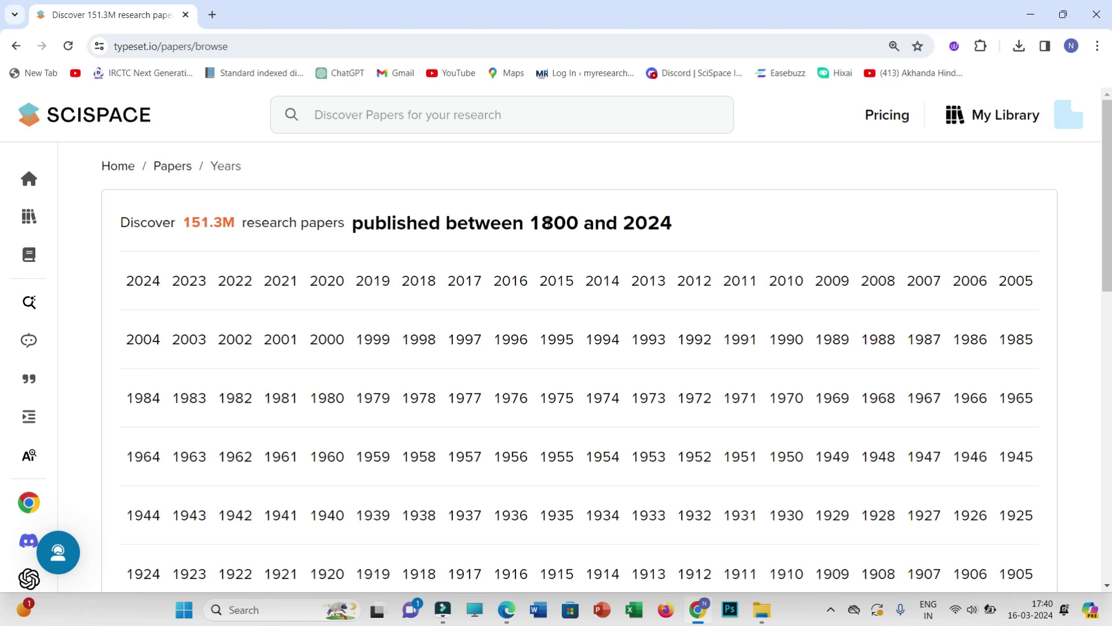
- Check the range of publication years given in the heading of the browse page
left_click_drag(533, 224, 567, 224)
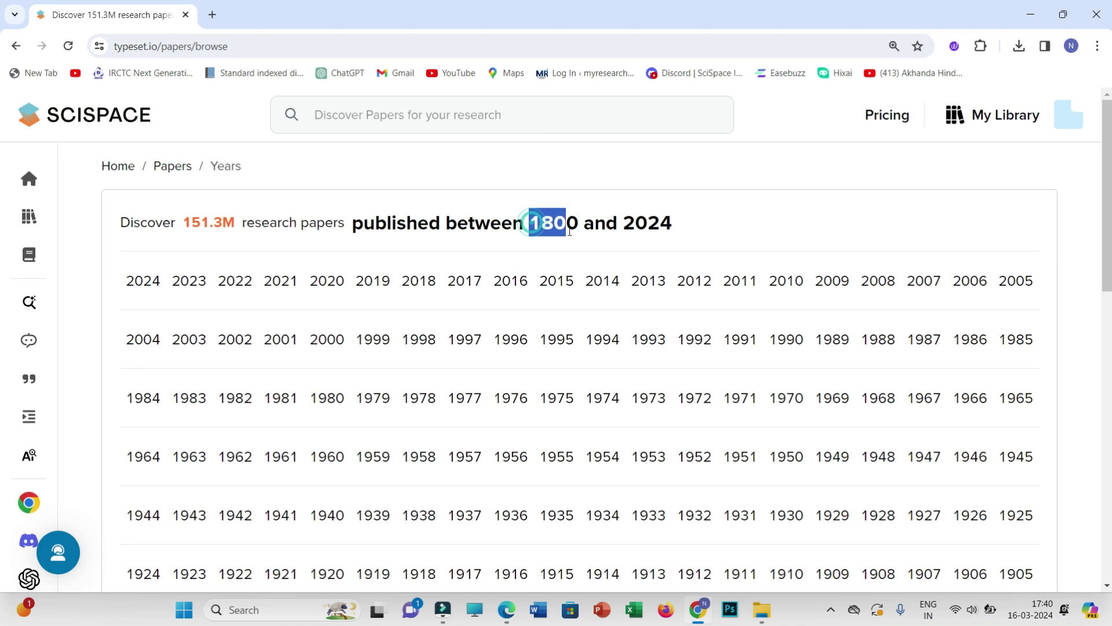
left_click(624, 222)
double_click(642, 224)
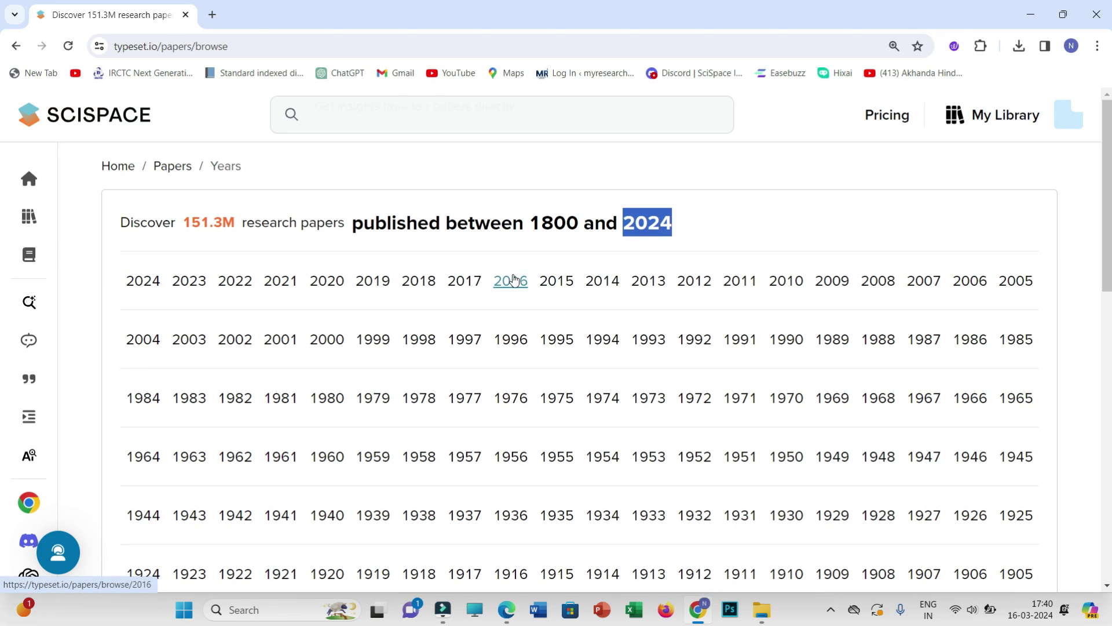
key("ctrl+l")
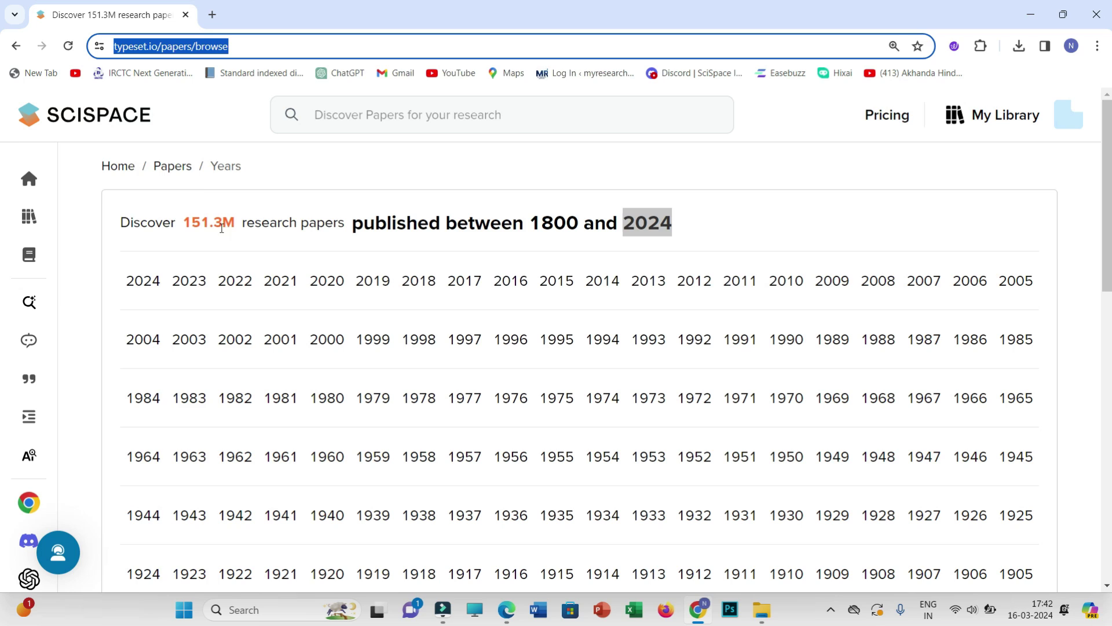
- Return to the SciSpace home page and open the Literature Review tool
left_click(26, 181)
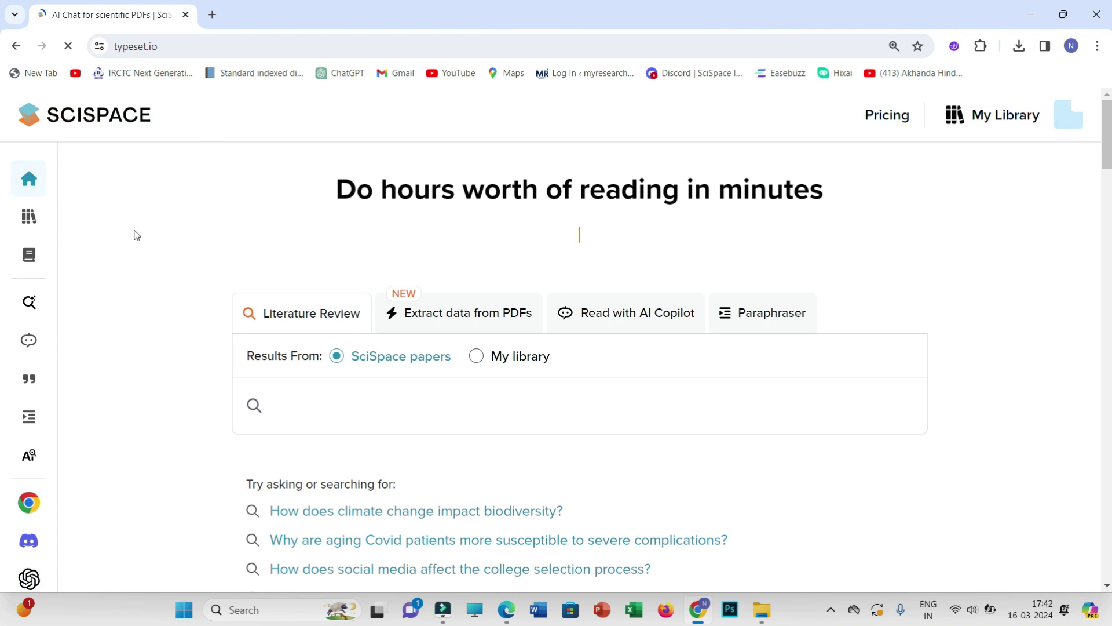
mouse_move(18, 175)
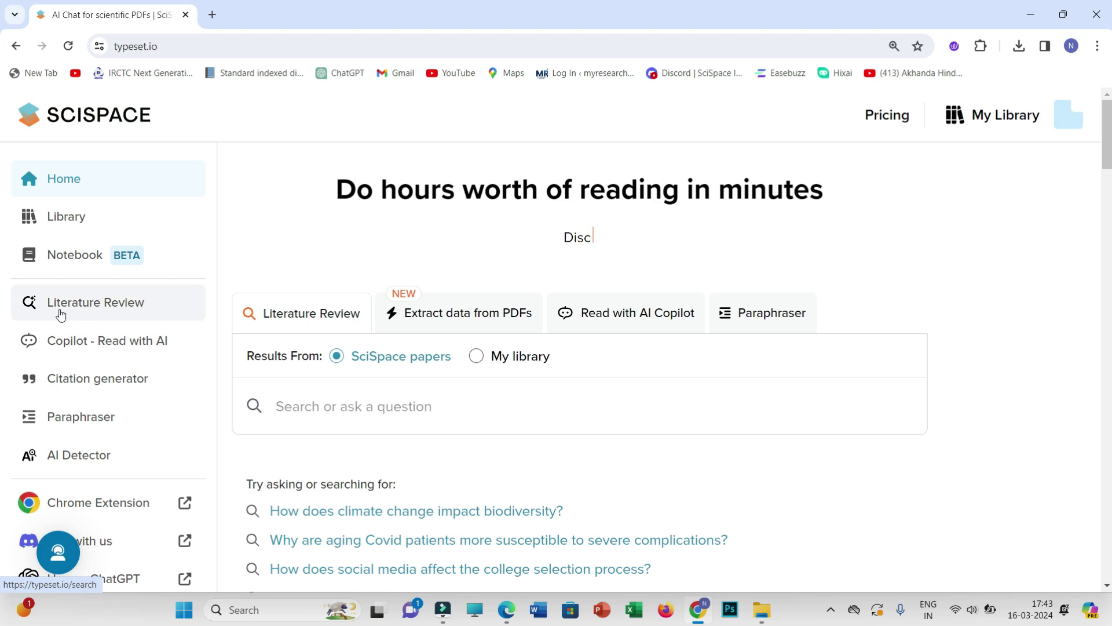
left_click(107, 303)
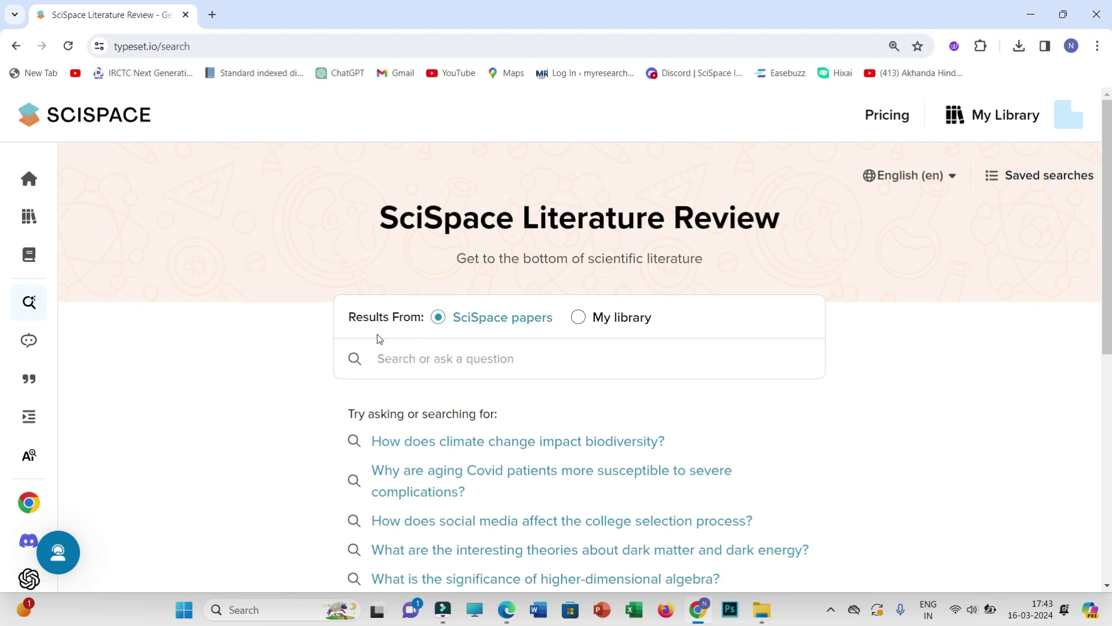
- Run the recent search "MgZnCa Alloy" on SciSpace papers
key("ctrl+plus")
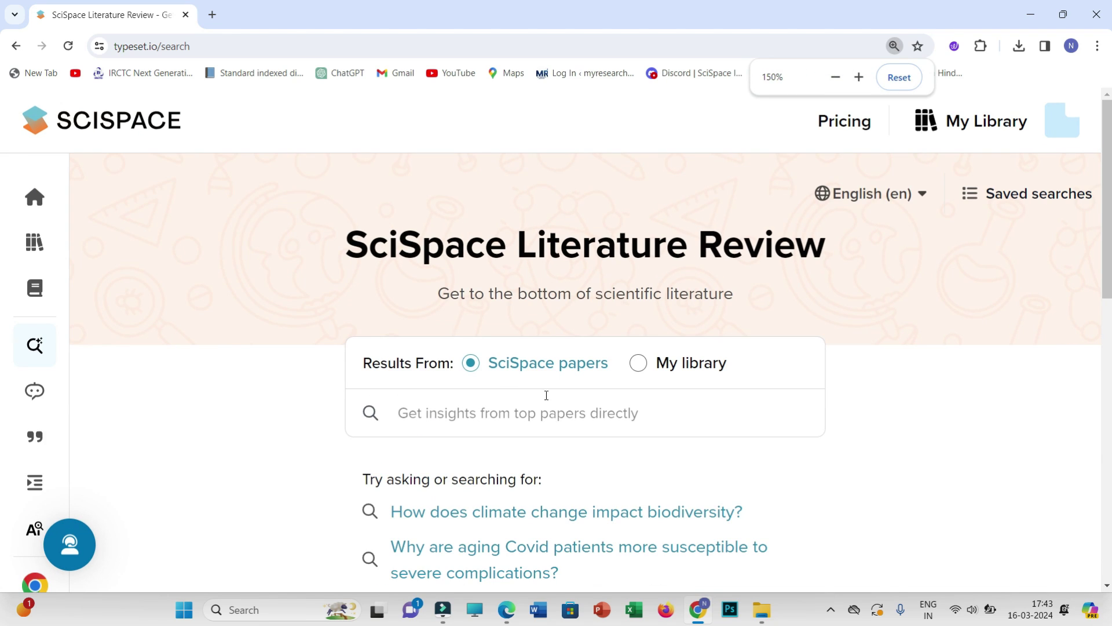
scroll(518, 404, "down", 1)
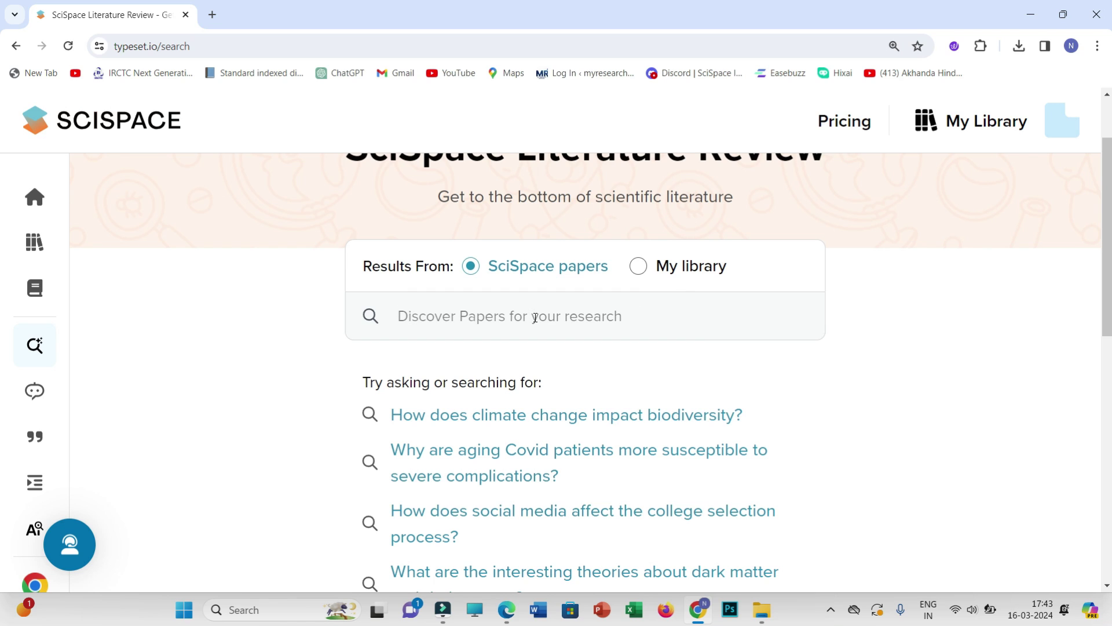
left_click(535, 318)
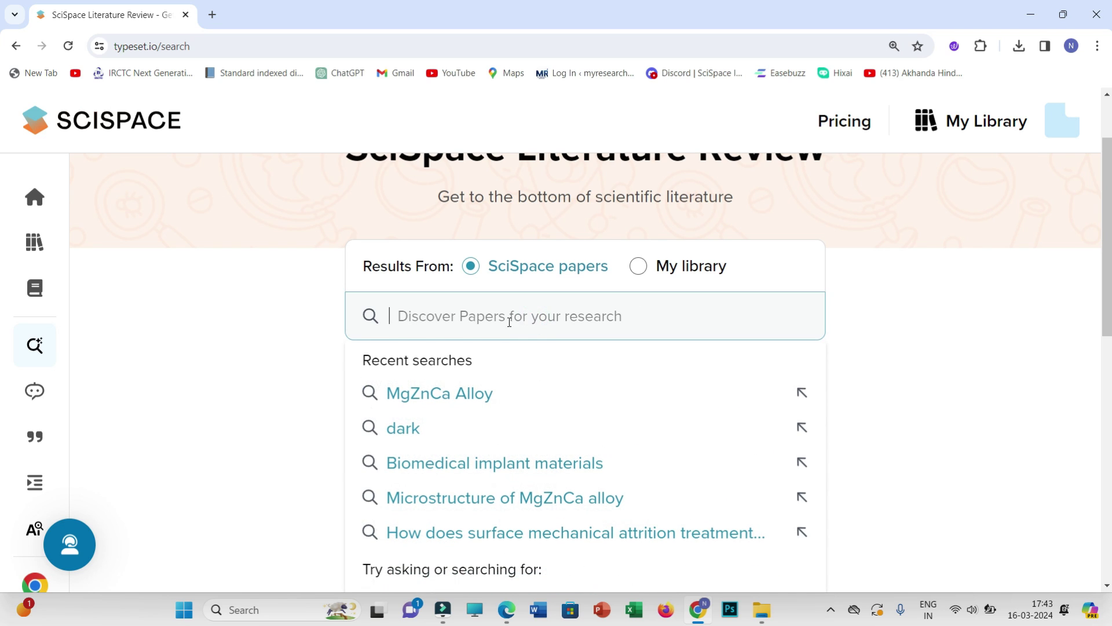
left_click(467, 393)
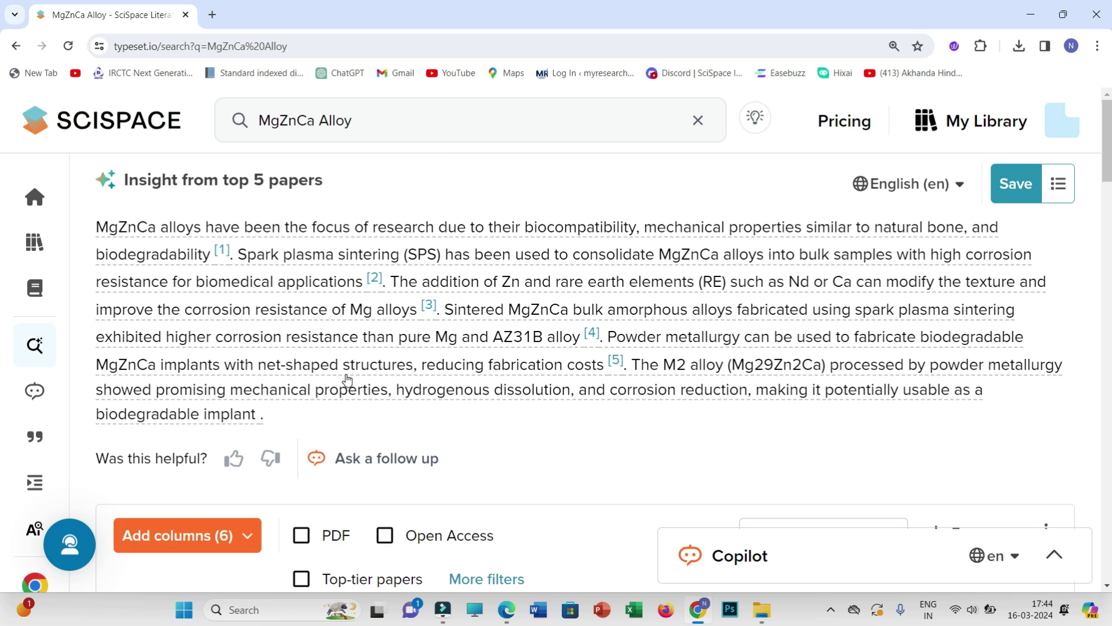
- Look through the papers found for MgZnCa Alloy and check the first paper's publication year
scroll(342, 422, "down", 3)
scroll(286, 403, "down", 3)
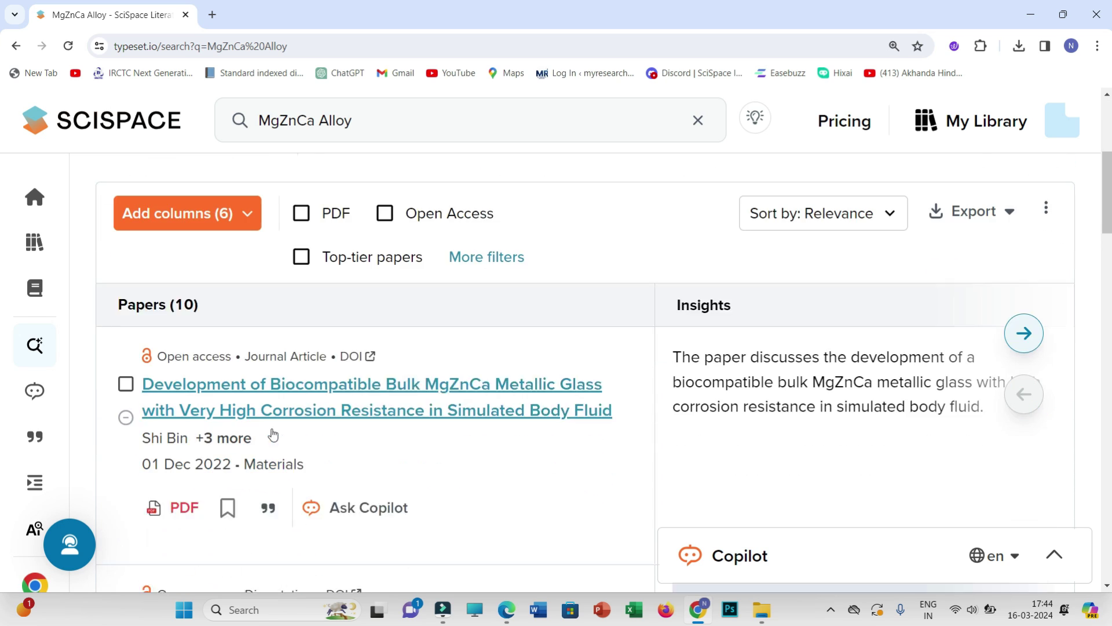
scroll(425, 411, "down", 5)
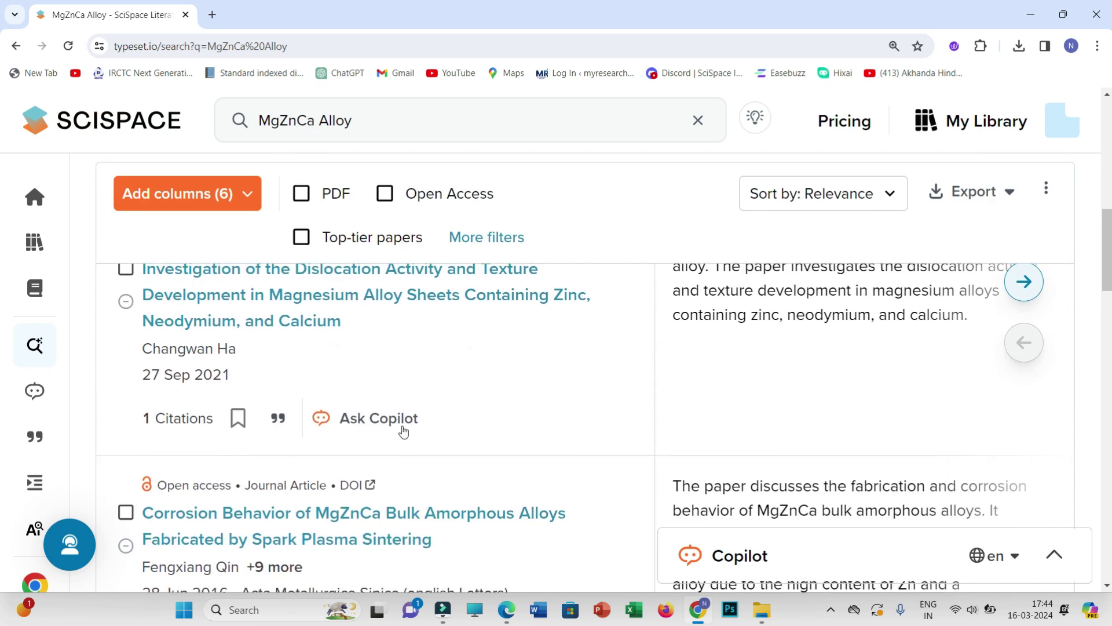
scroll(405, 414, "up", 5)
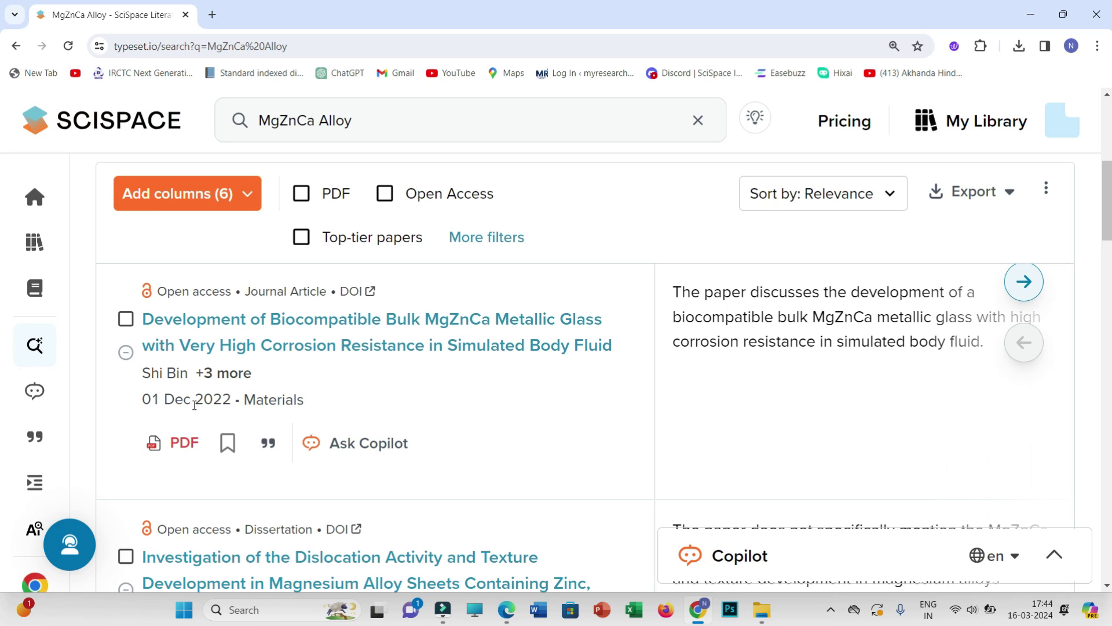
left_click_drag(195, 405, 227, 408)
scroll(325, 413, "up", 3)
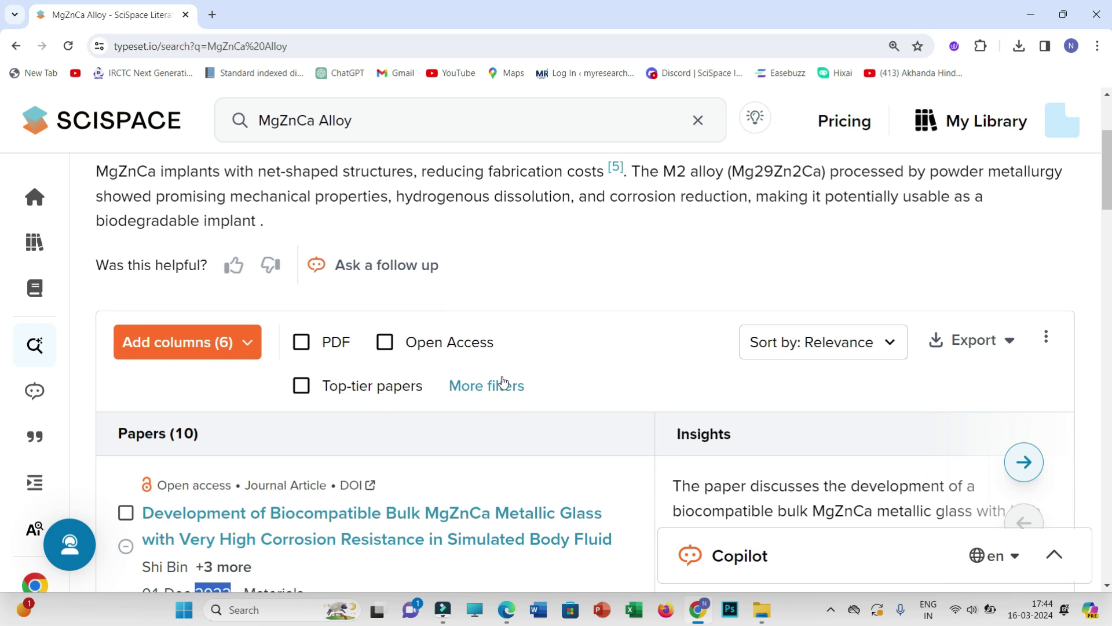
scroll(359, 406, "down", 2)
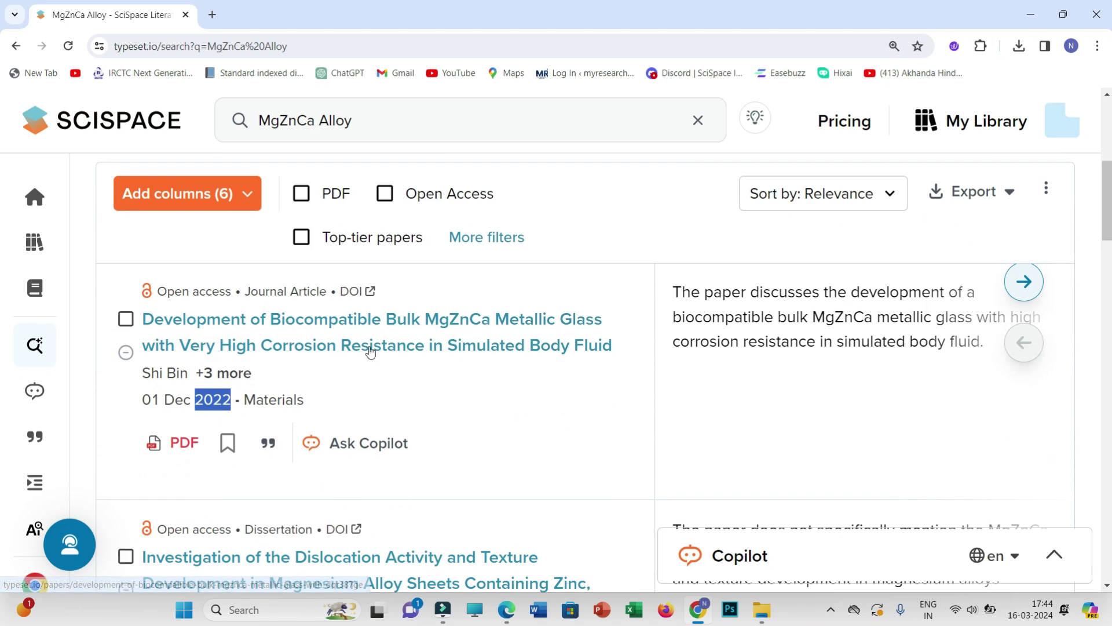
- Open the PDF of "Development of Biocompatible Bulk MgZnCa Metallic Glass" and return to the search results in the browser
left_click(373, 389)
left_click(183, 448)
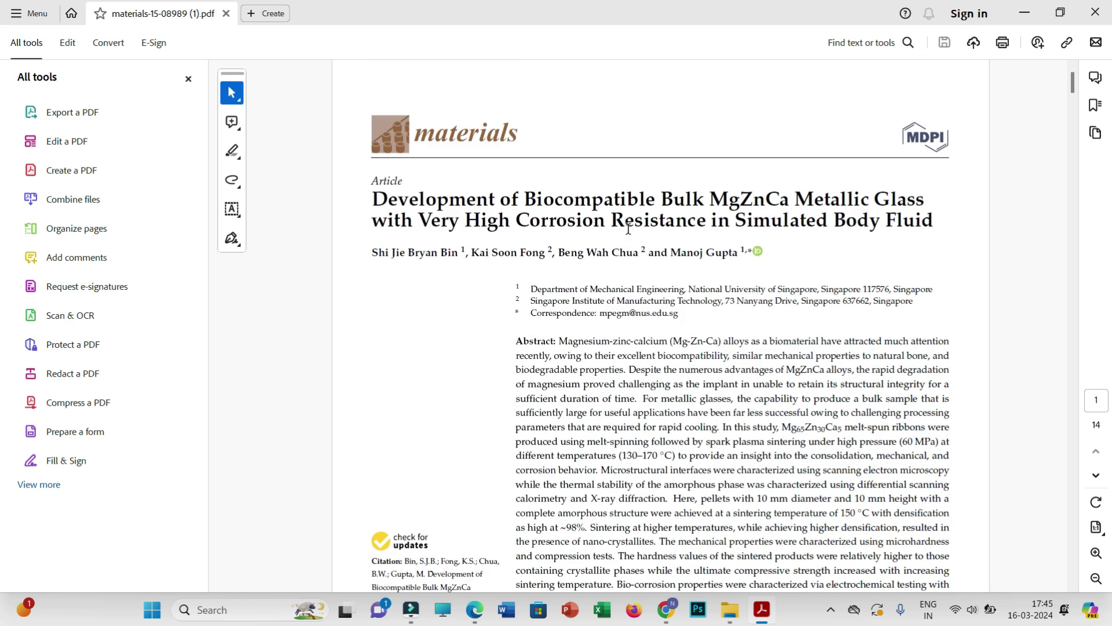
left_click(1026, 13)
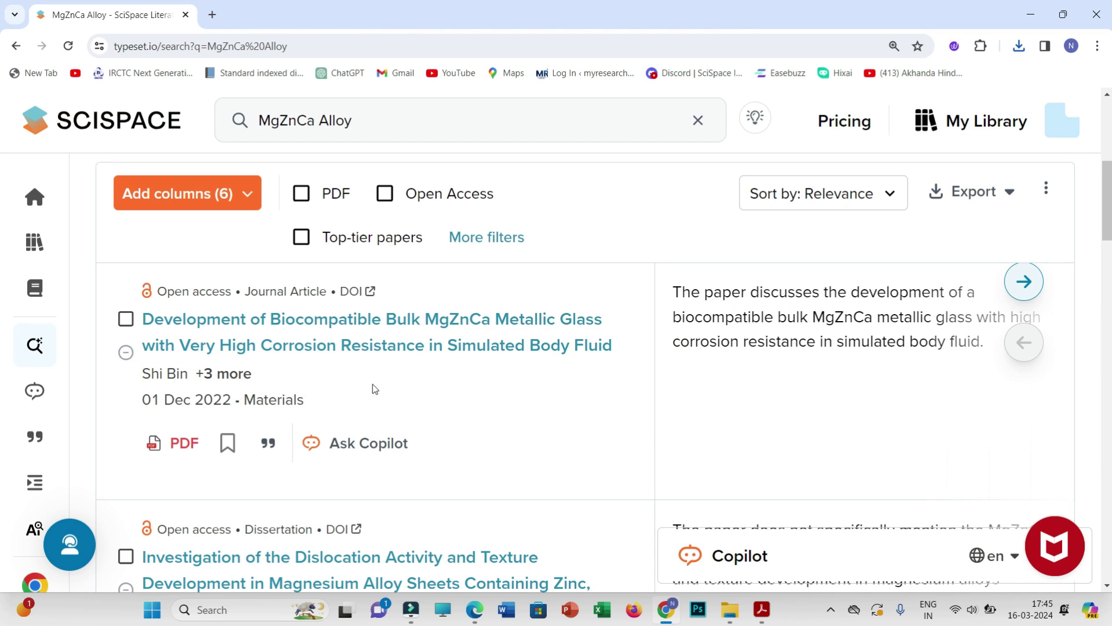
left_click(365, 336)
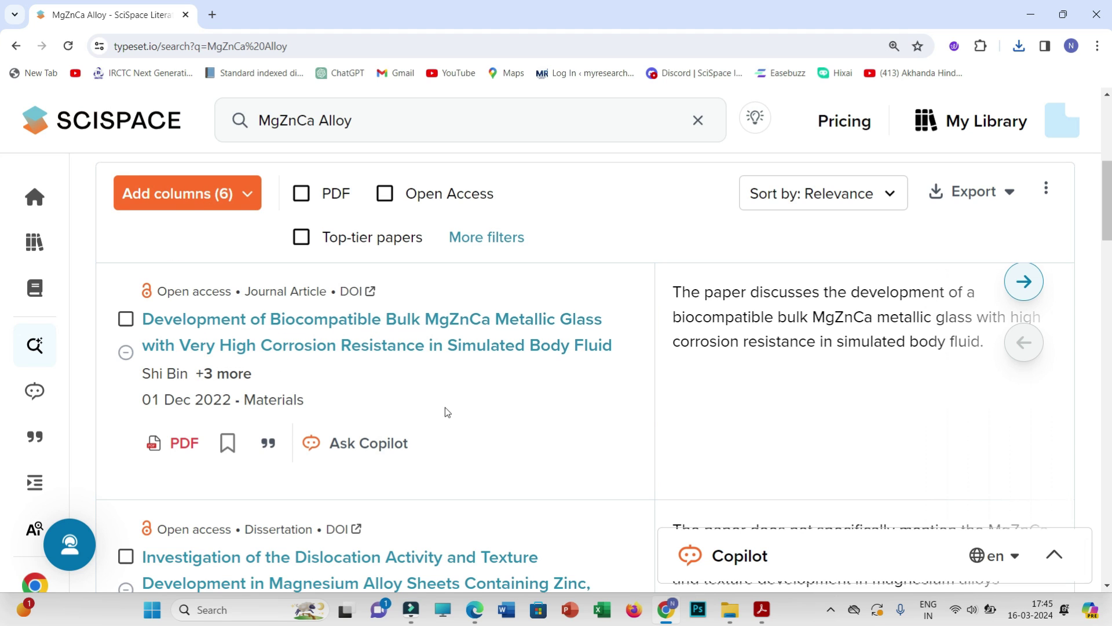
- Examine the MgZnCa Alloy search term, the insight summary from the top 5 papers, and the papers listed below it
scroll(433, 422, "up", 5)
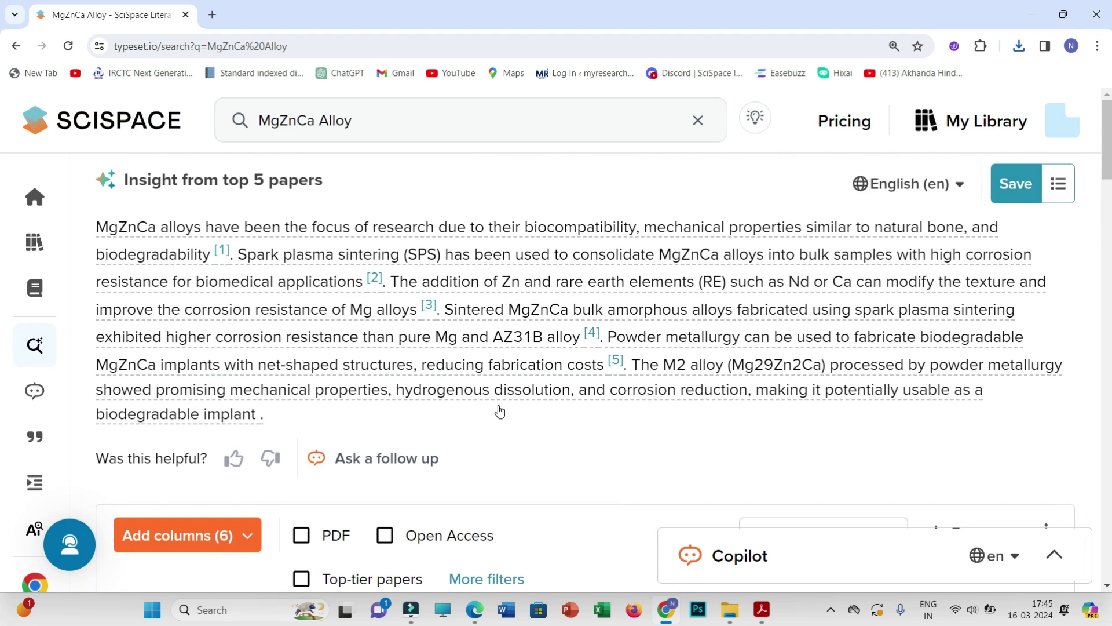
key("ctrl+minus")
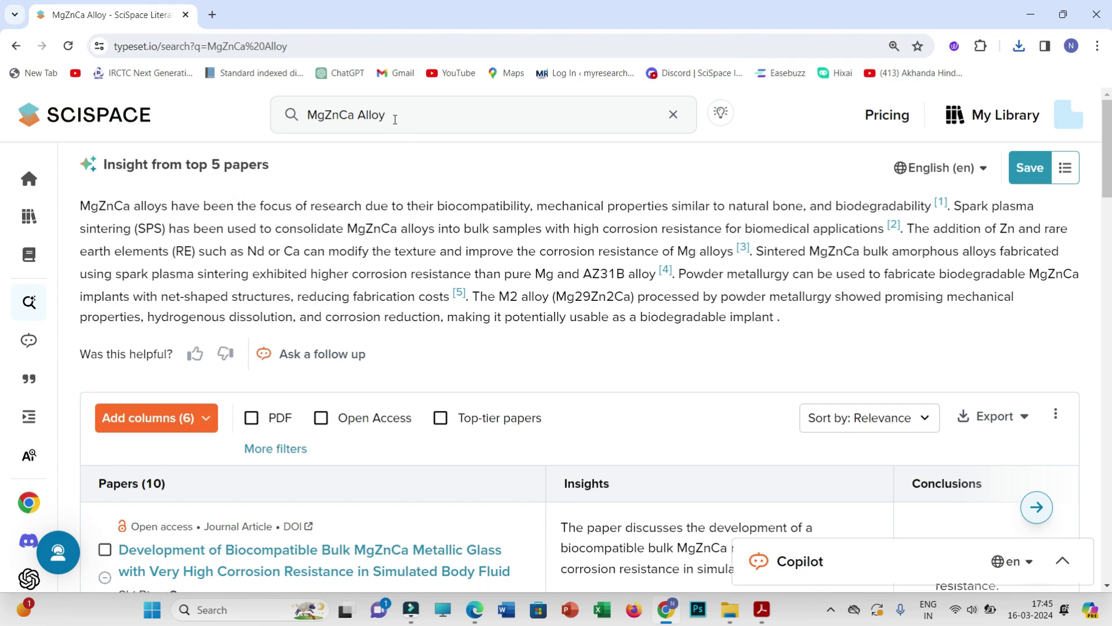
left_click_drag(392, 116, 331, 116)
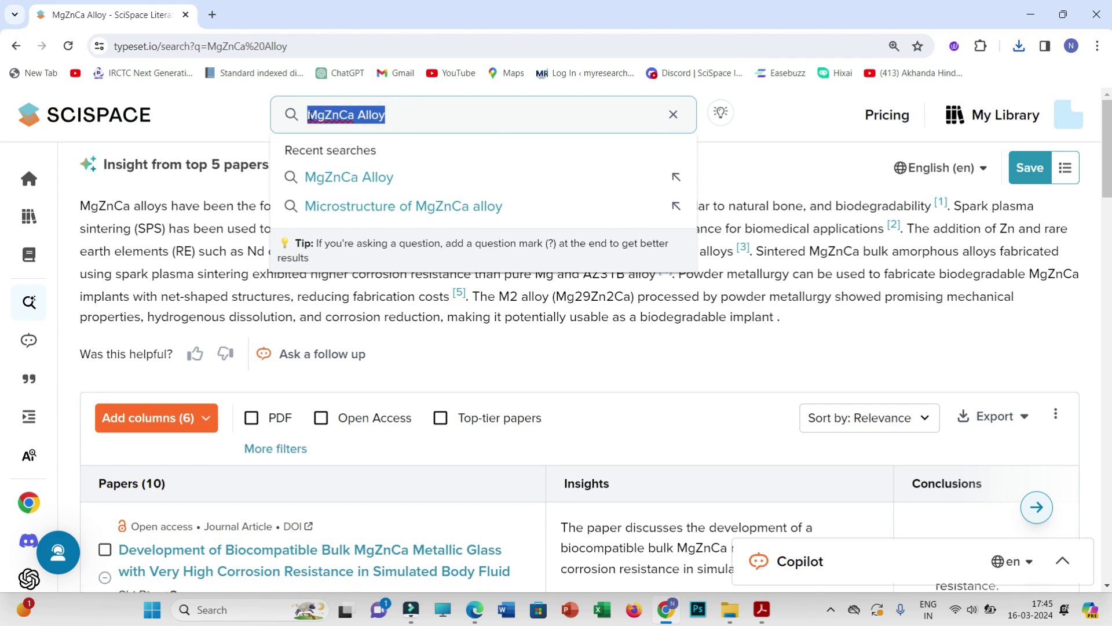
left_click(806, 334)
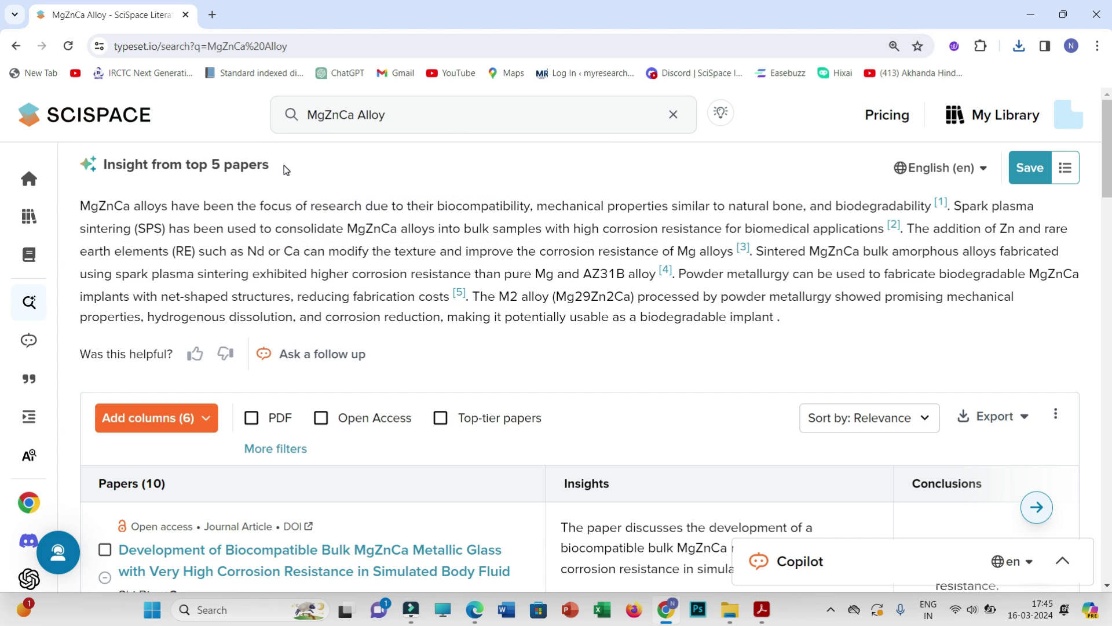
left_click_drag(284, 165, 212, 164)
scroll(259, 359, "down", 4)
scroll(258, 362, "down", 6)
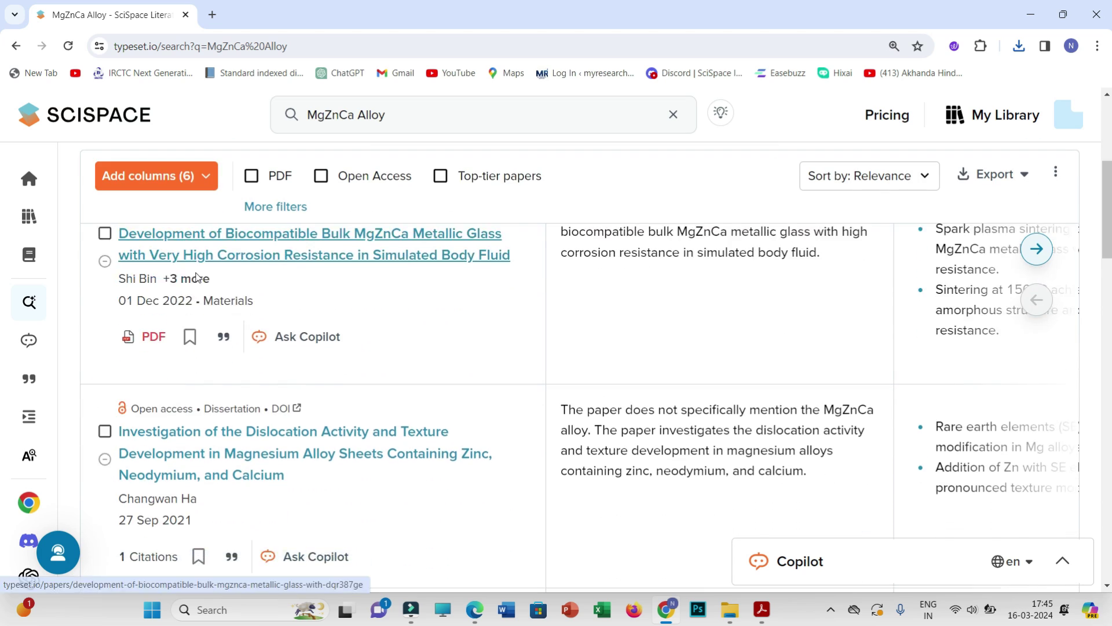
scroll(203, 391, "up", 5)
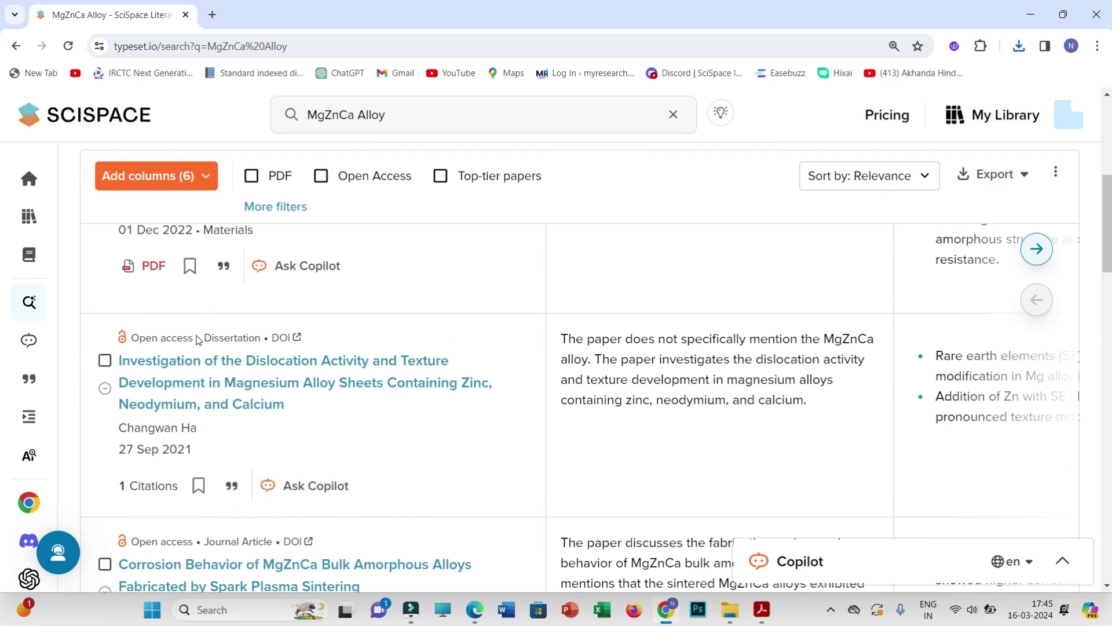
scroll(197, 335, "down", 5)
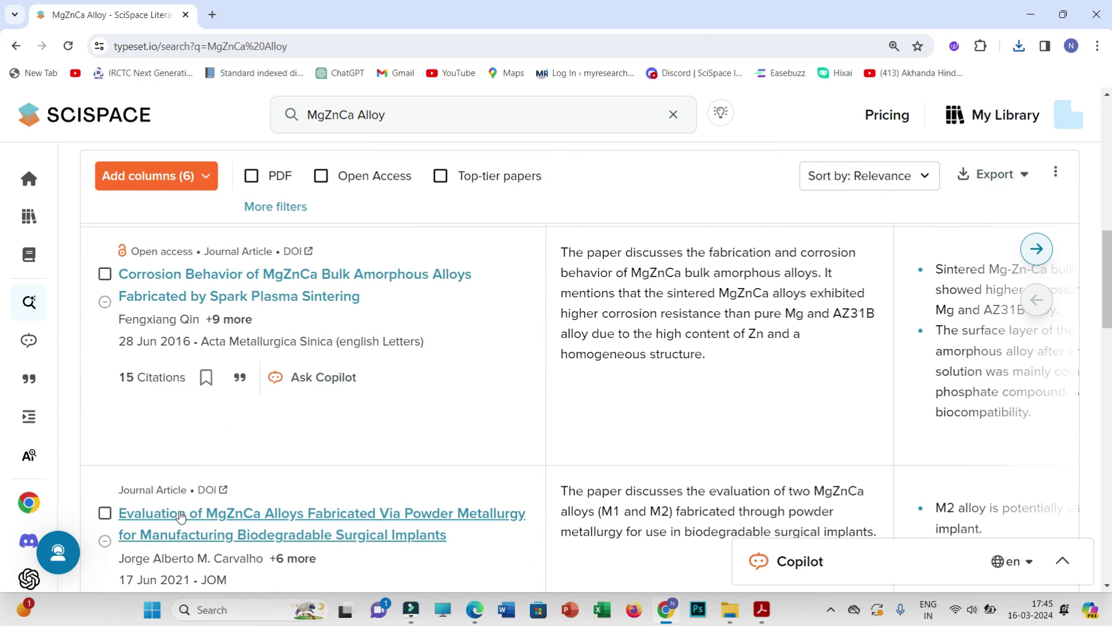
- Read the full insight summary from the top 5 papers on MgZnCa Alloy, highlighting its text
scroll(203, 406, "down", 3)
scroll(268, 452, "up", 15)
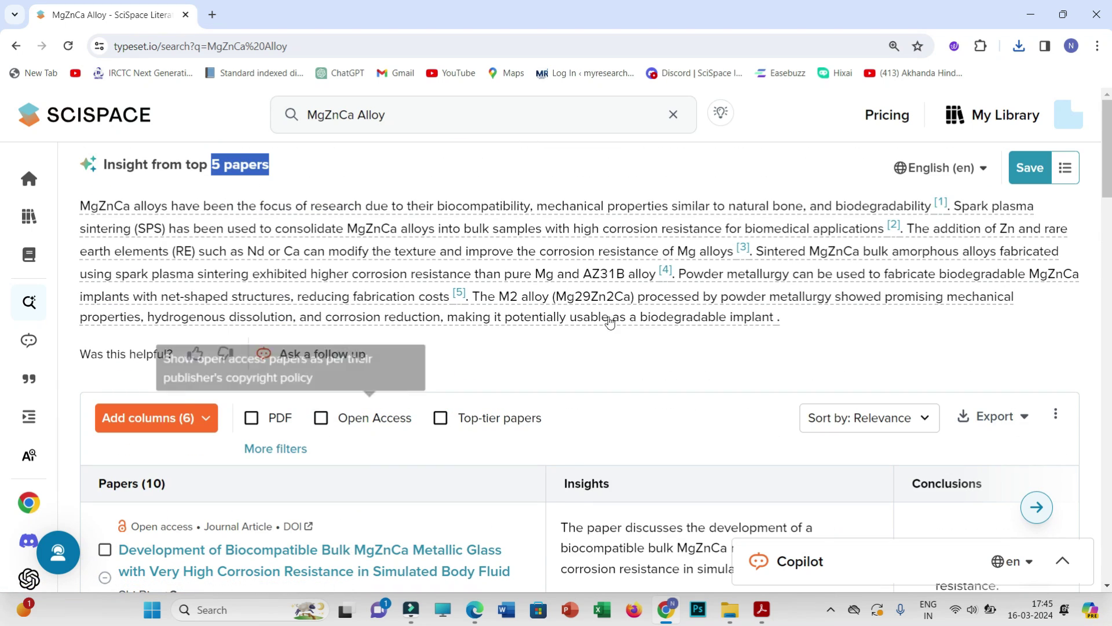
left_click(814, 328)
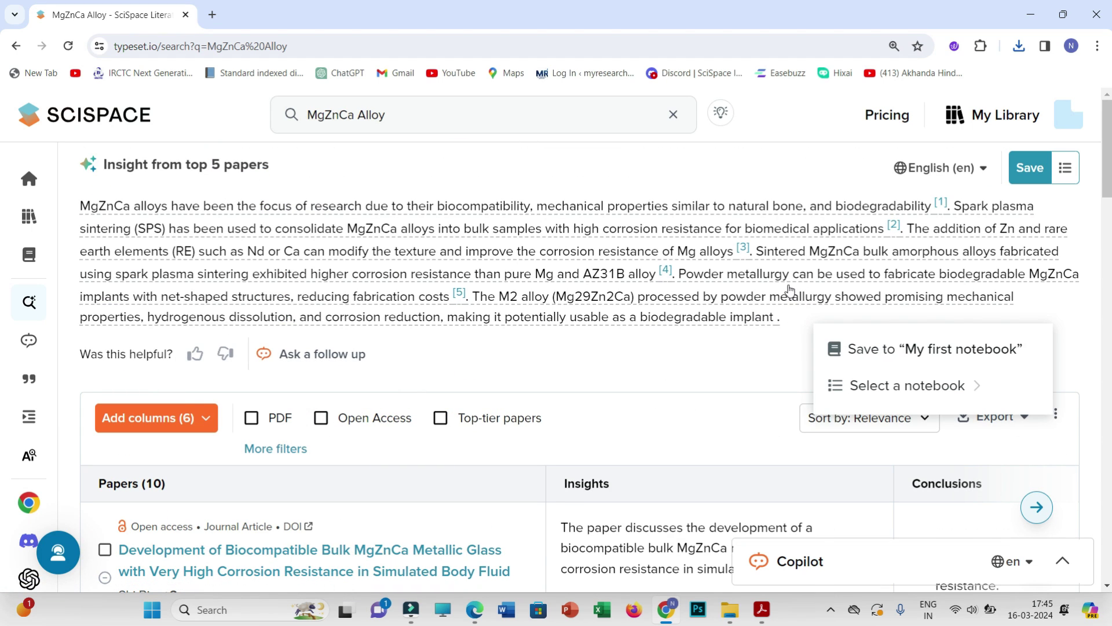
mouse_move(943, 208)
left_click(624, 342)
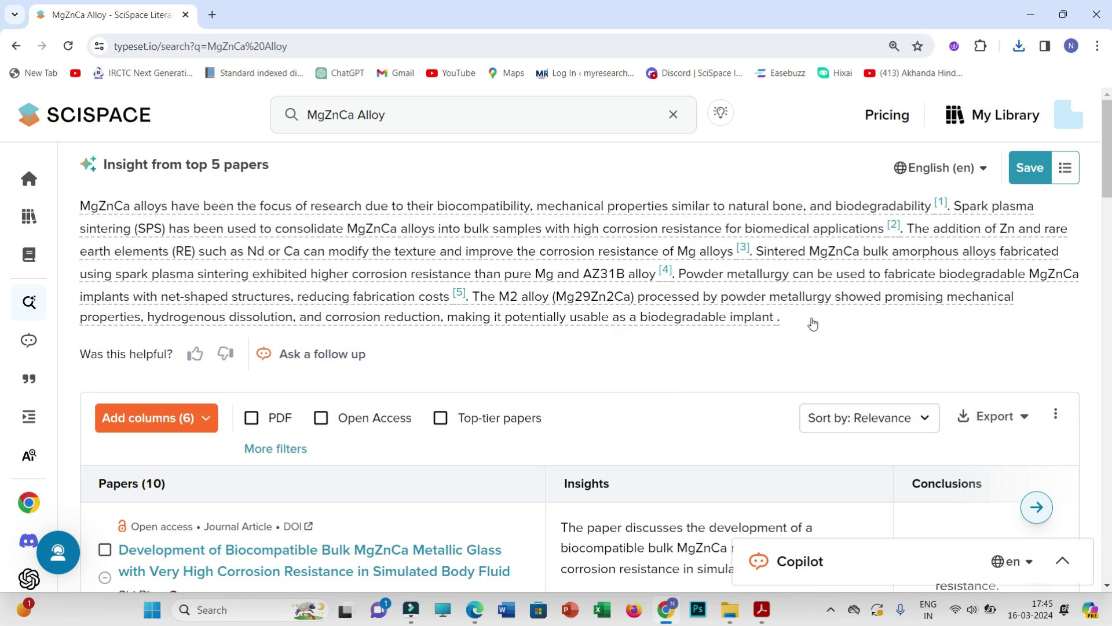
left_click_drag(814, 319, 89, 219)
left_click(843, 343)
scroll(591, 363, "down", 5)
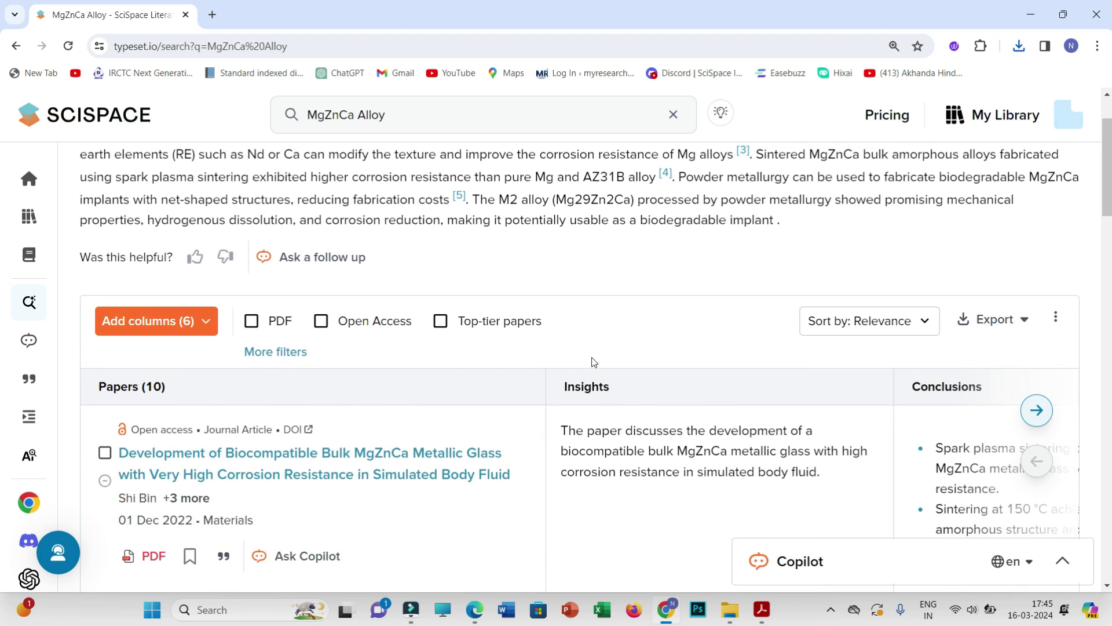
scroll(551, 405, "up", 3)
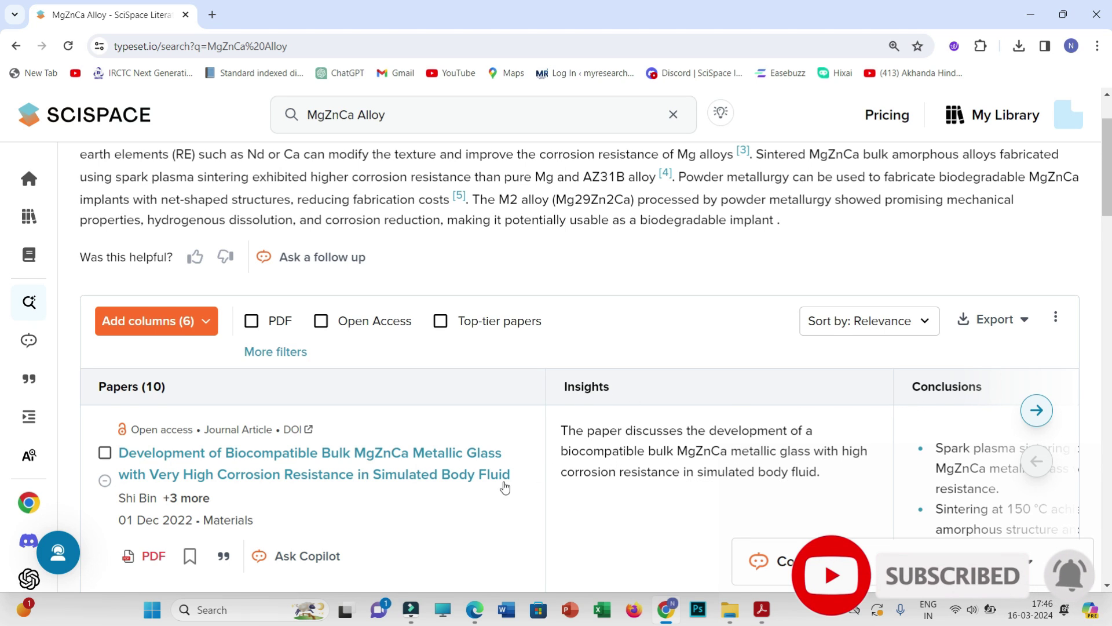
- Read the Insights entry of "Development of Biocompatible Bulk MgZnCa Metallic Glass", highlighting its text
scroll(463, 464, "down", 2)
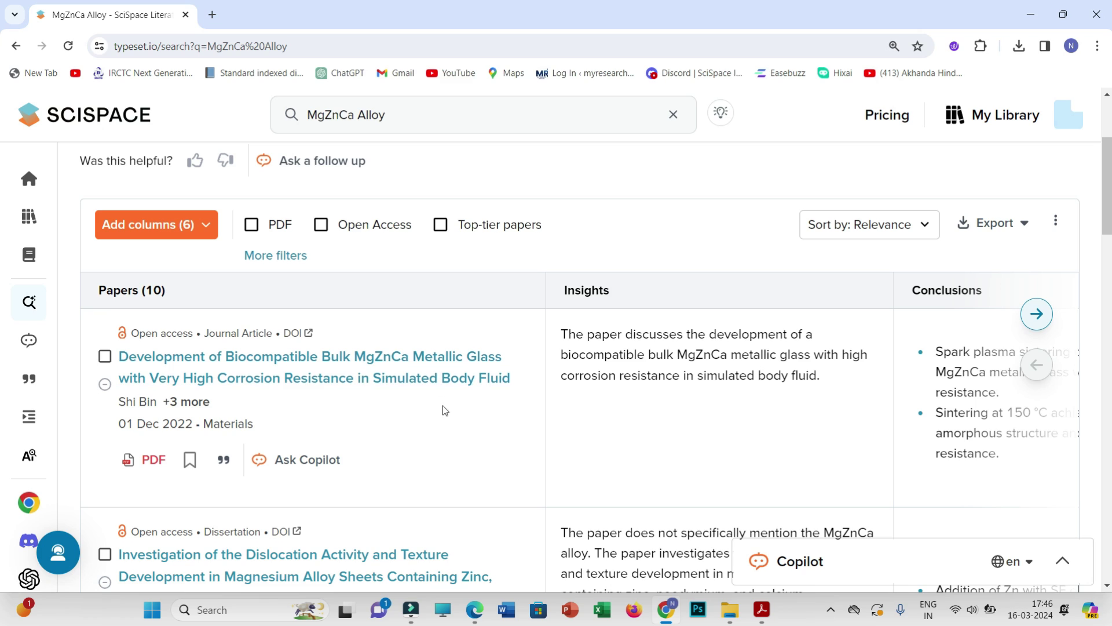
mouse_move(588, 396)
mouse_move(867, 398)
left_click_drag(850, 389, 558, 335)
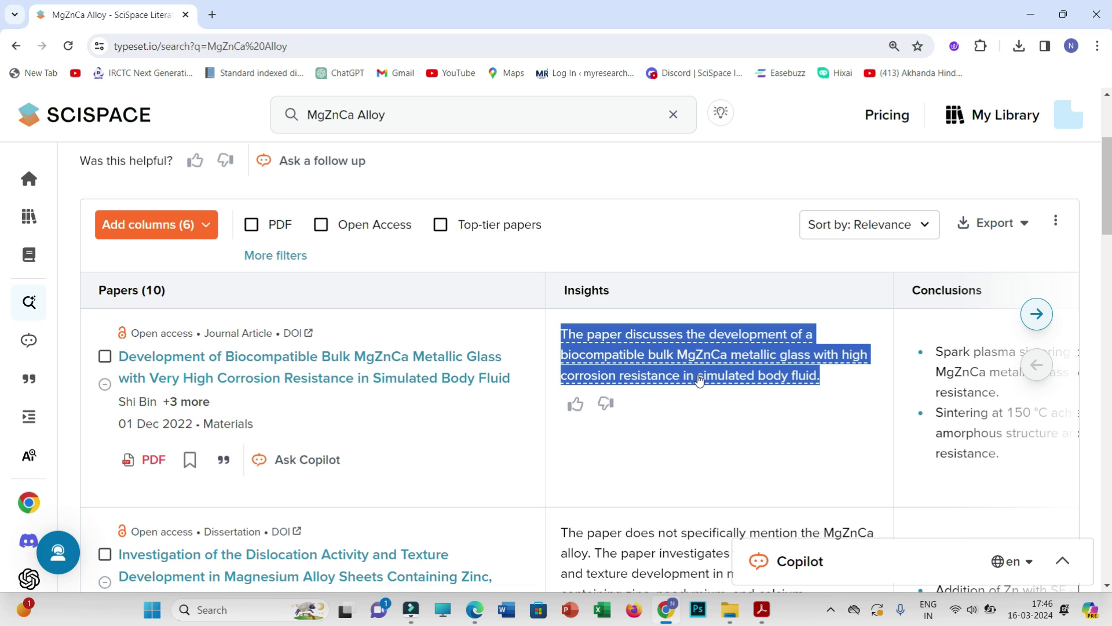
mouse_move(58, 258)
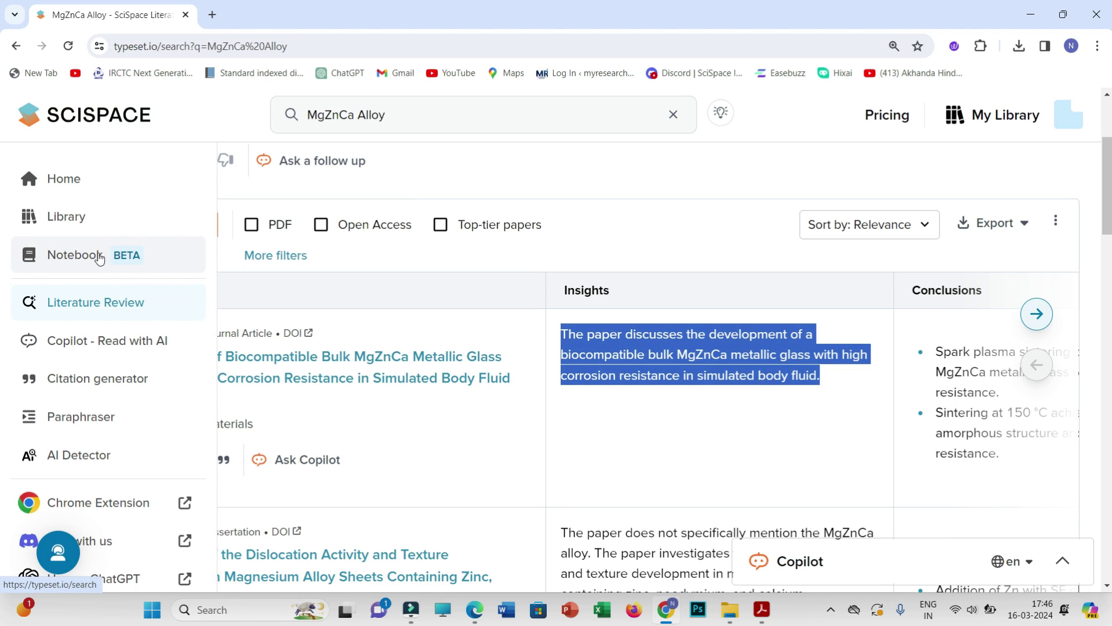
left_click(835, 394)
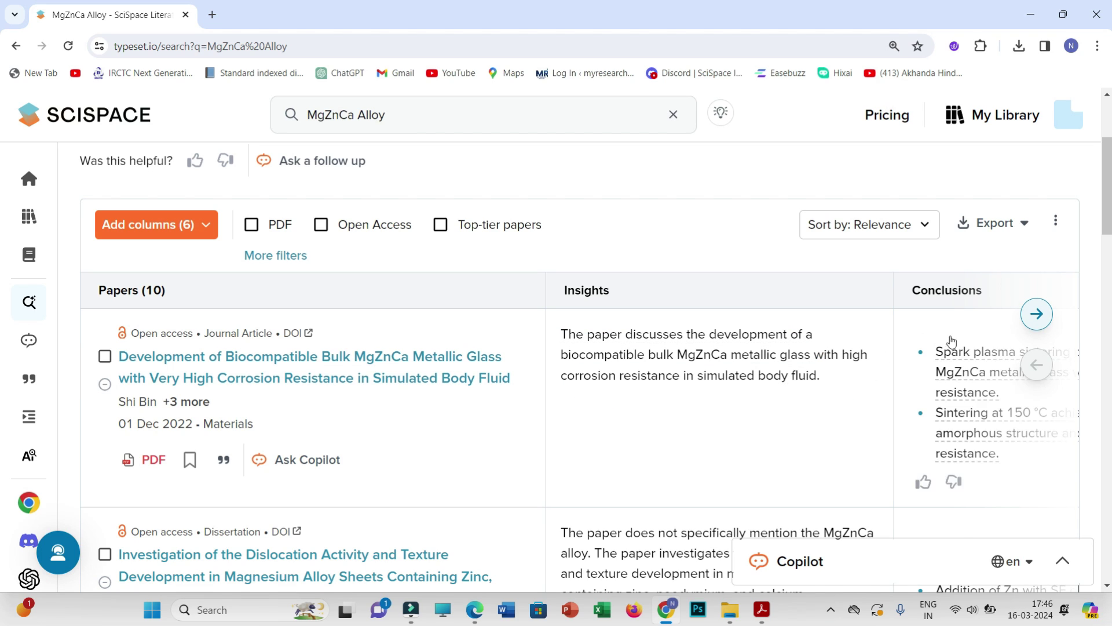
- Look through the Conclusions, Results, Methods Used, Limitations and Practical Implications columns of the listed papers
left_click(1037, 314)
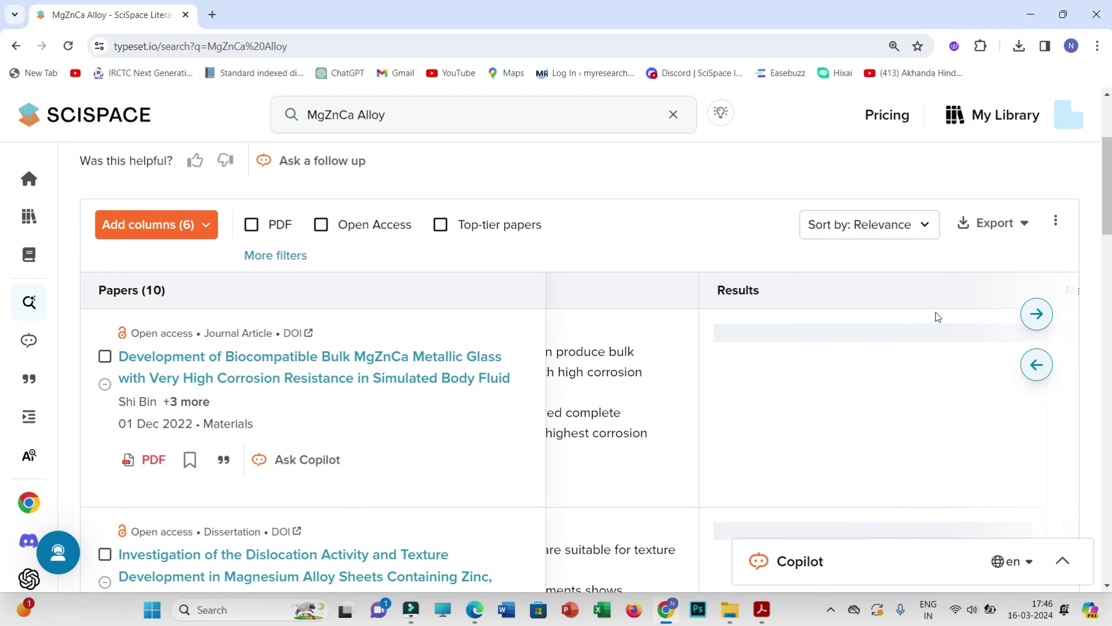
left_click(1037, 364)
key("ctrl+minus")
key("ctrl+minus")
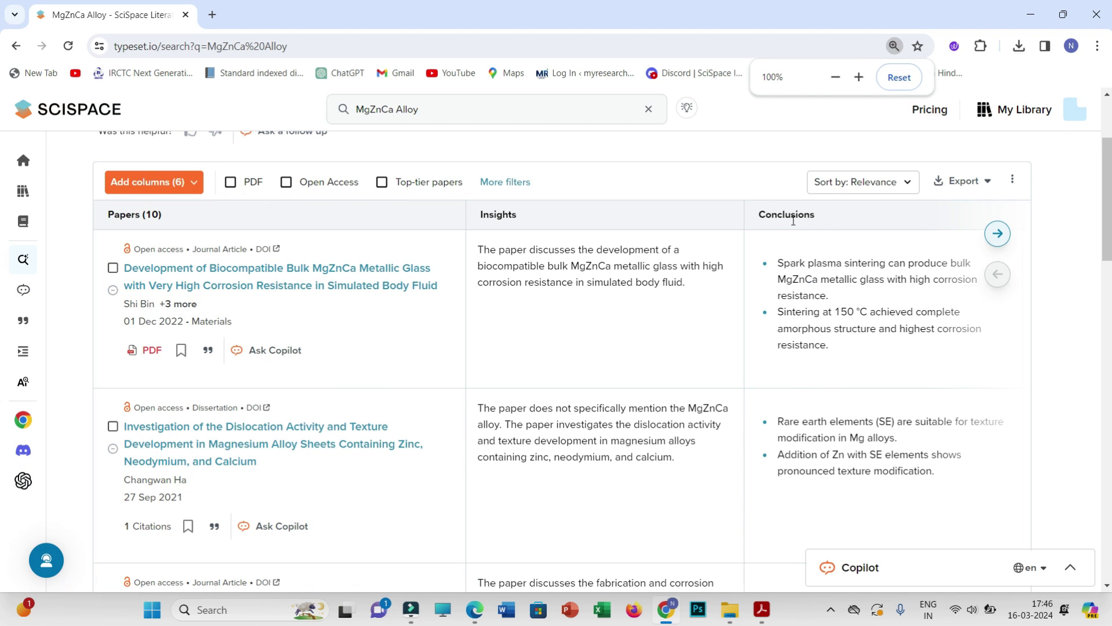
left_click(997, 234)
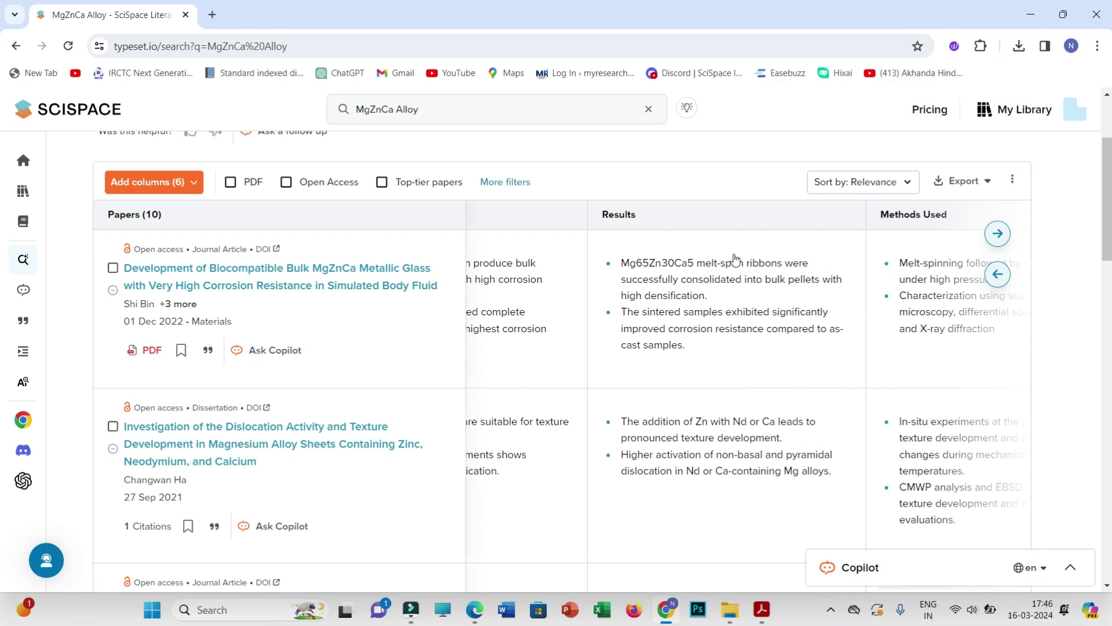
key("ctrl+plus")
key("ctrl+plus")
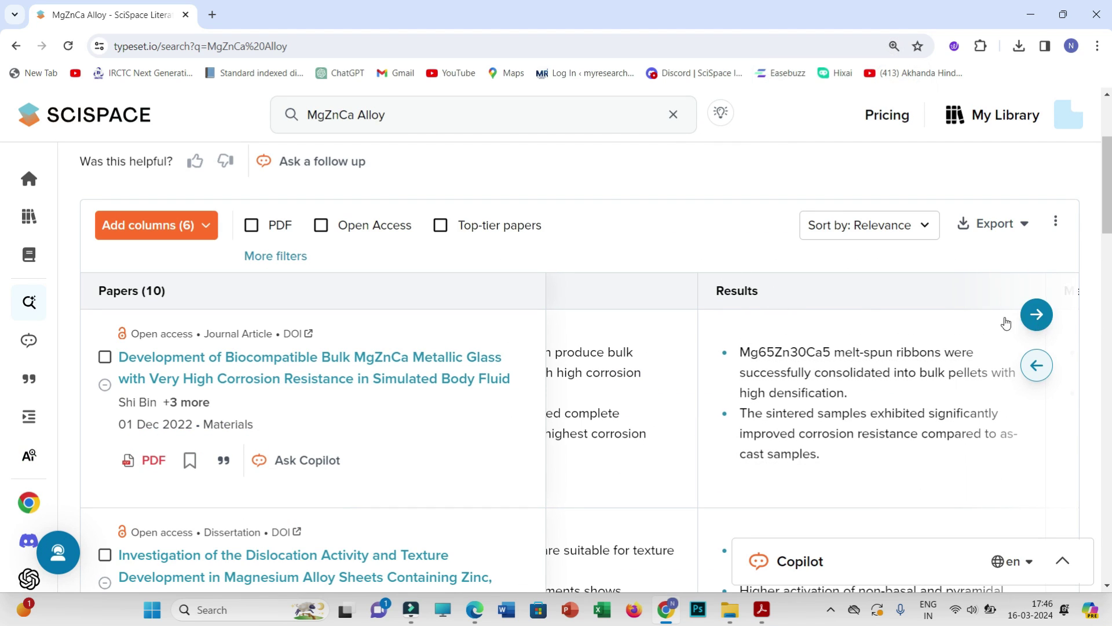
left_click(1036, 316)
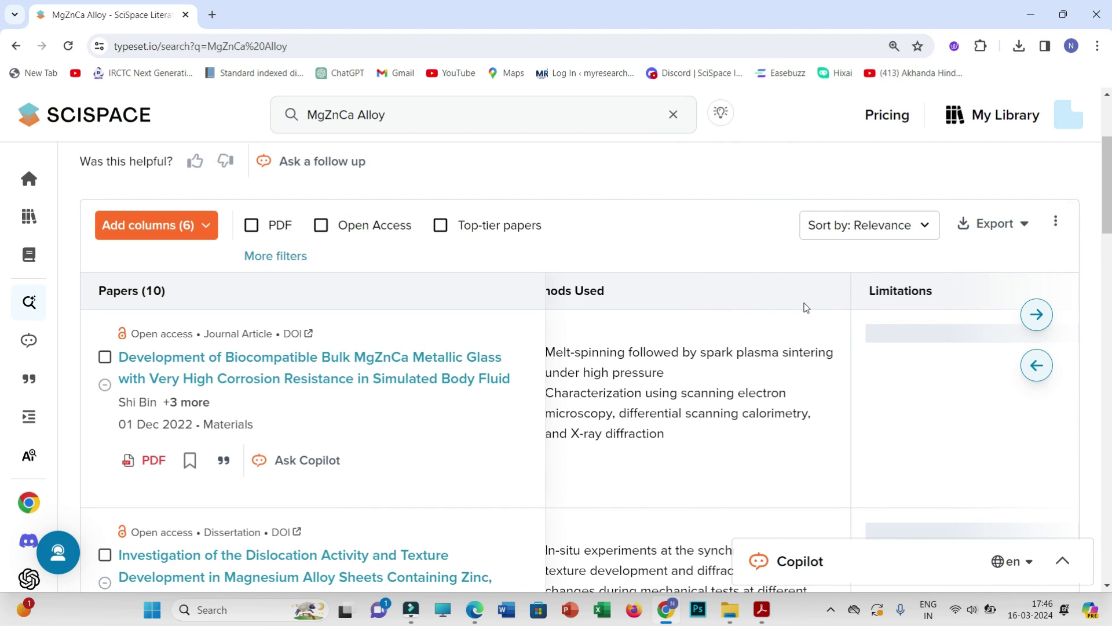
left_click(1037, 314)
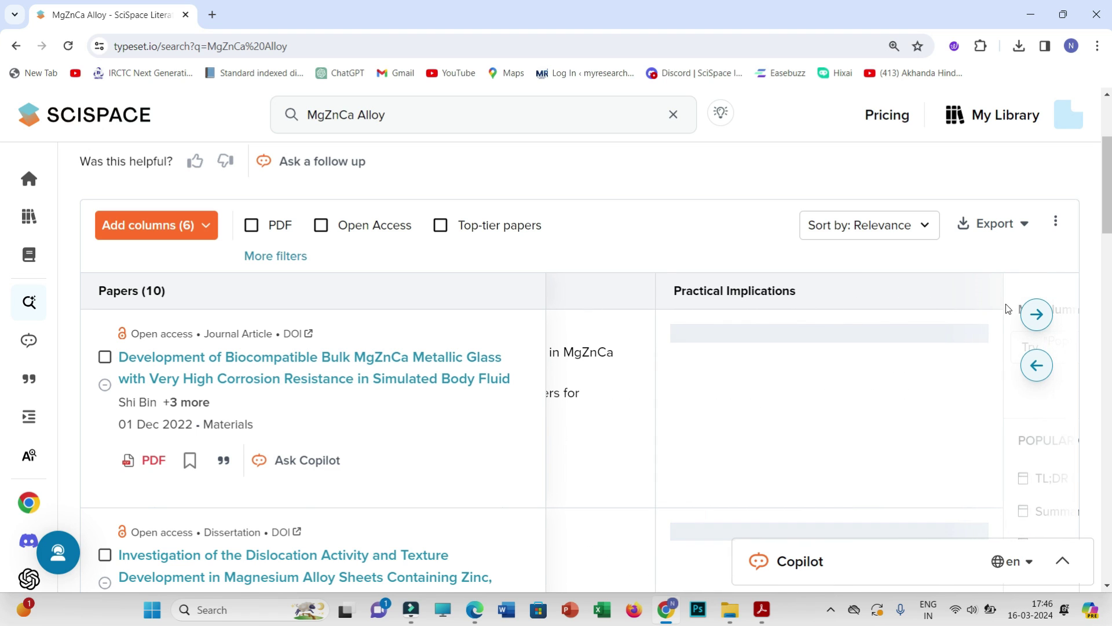
- Look over the popular columns offered after Practical Implications and create a custom column named Applications
left_click(1036, 315)
scroll(857, 395, "down", 1)
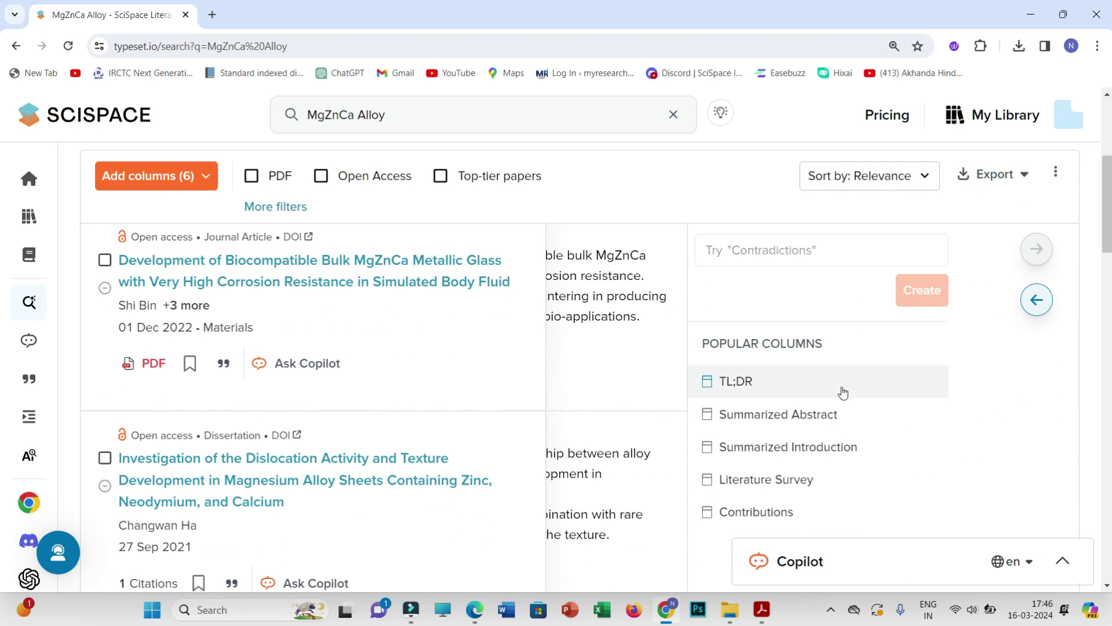
scroll(829, 433, "down", 2)
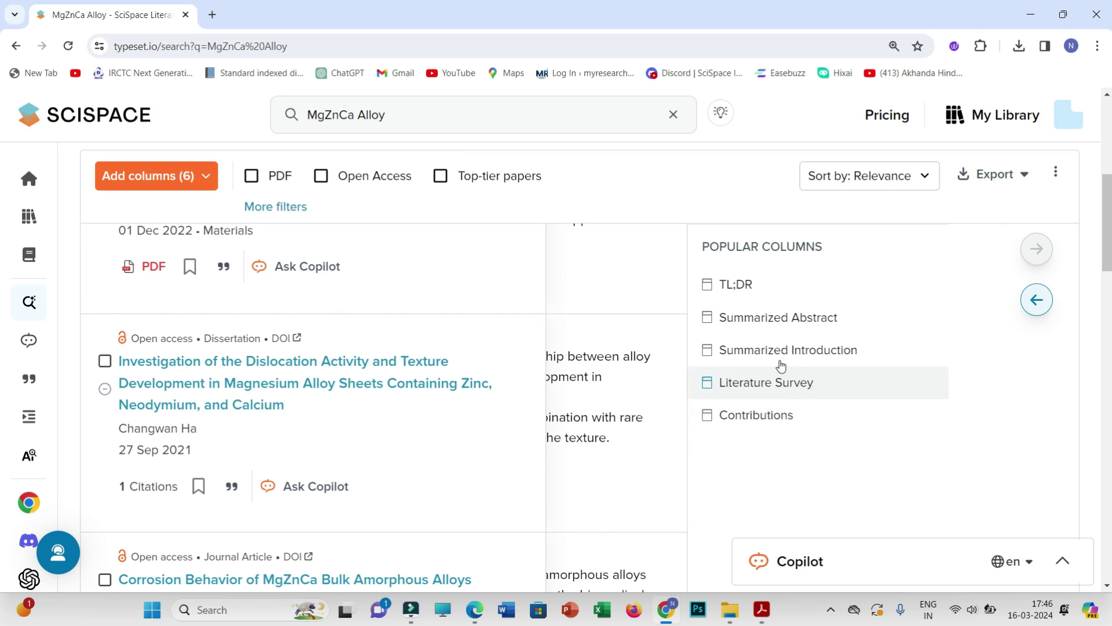
scroll(840, 410, "down", 4)
scroll(800, 420, "up", 6)
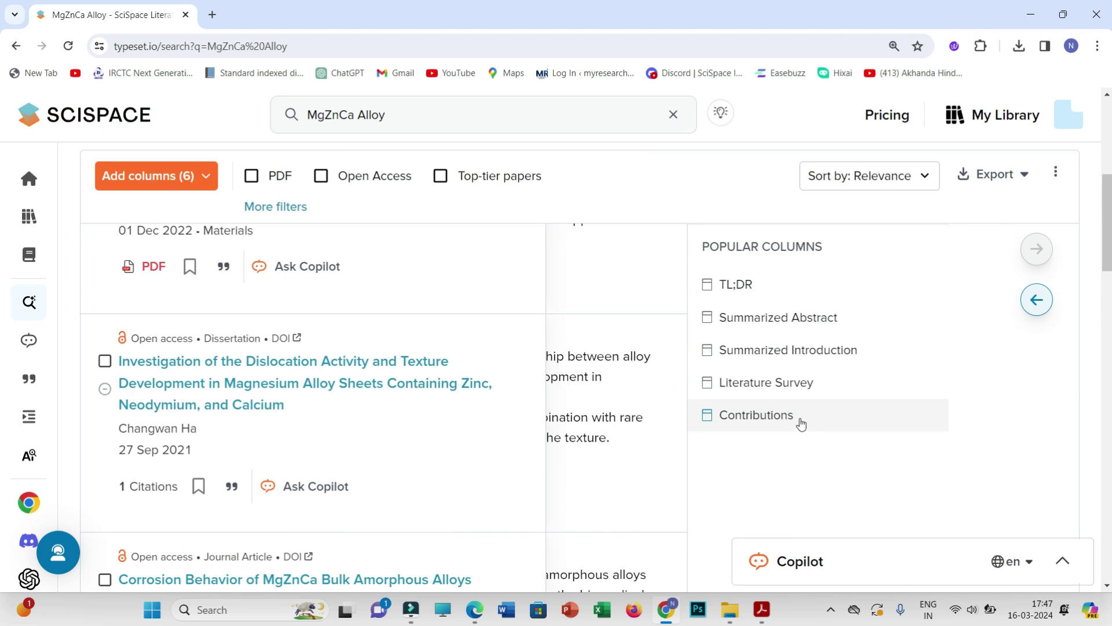
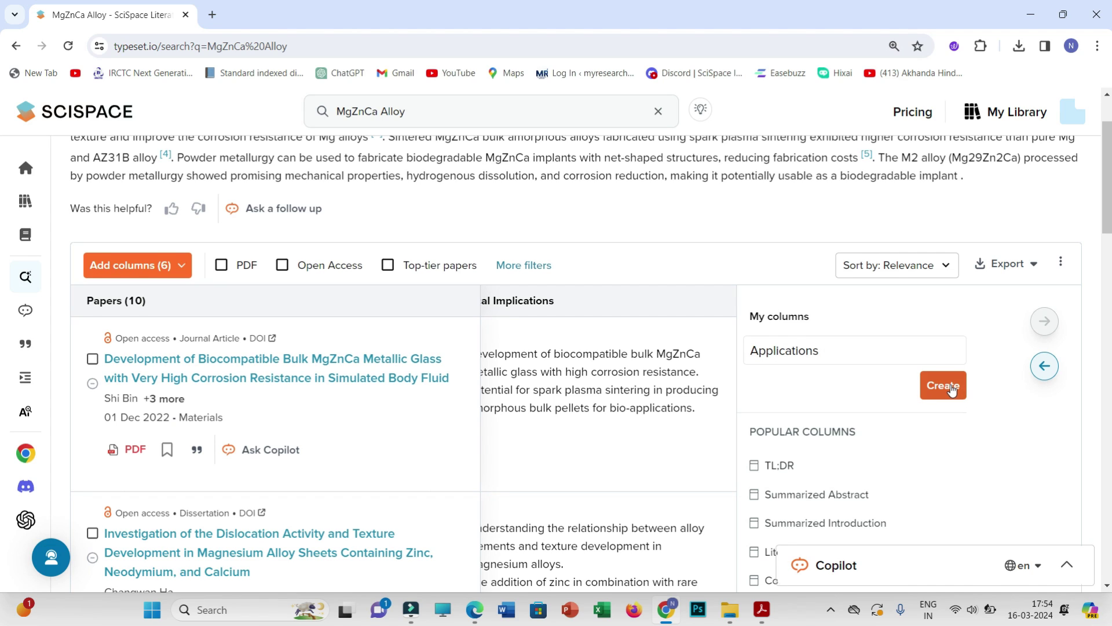
left_click(929, 394)
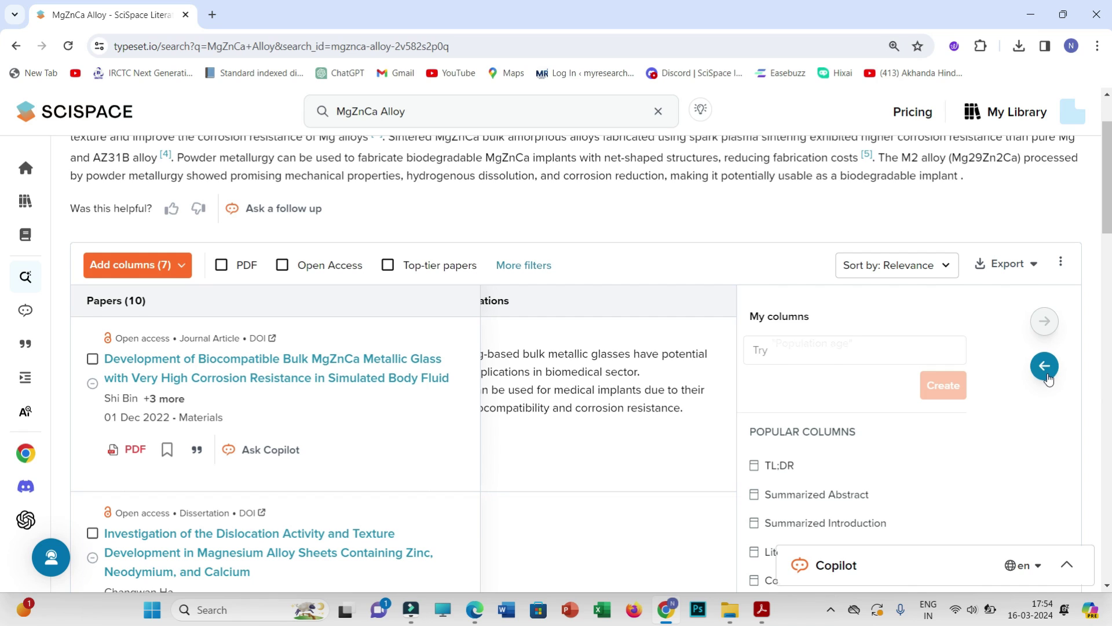
- Examine the Applications column entries for the MgZnCa papers
key("ctrl+minus")
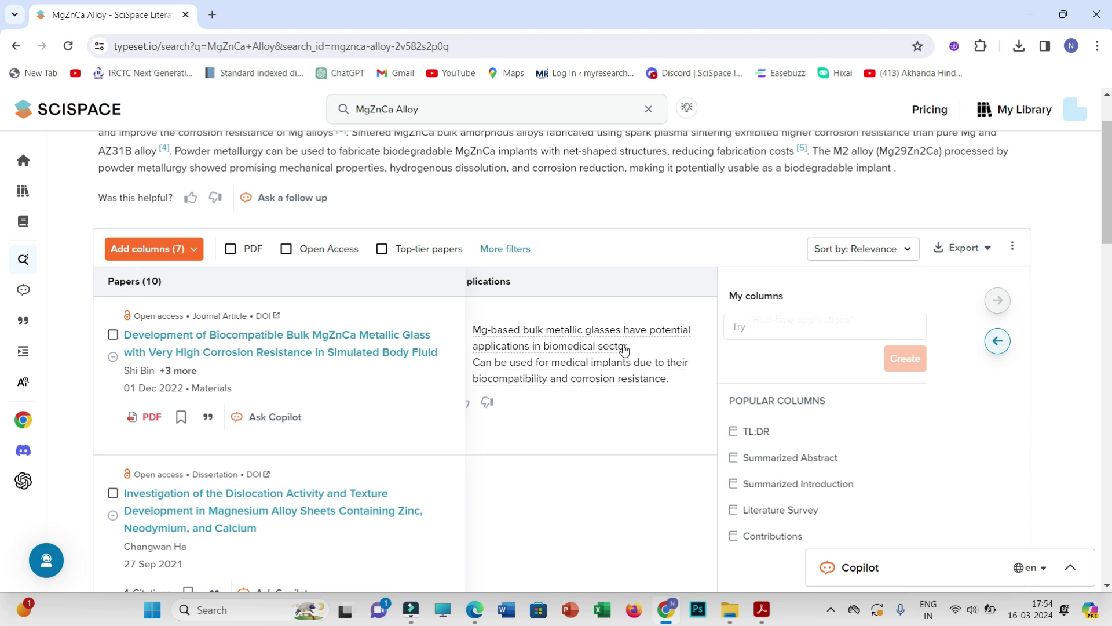
key("ctrl+plus")
scroll(713, 461, "down", 8)
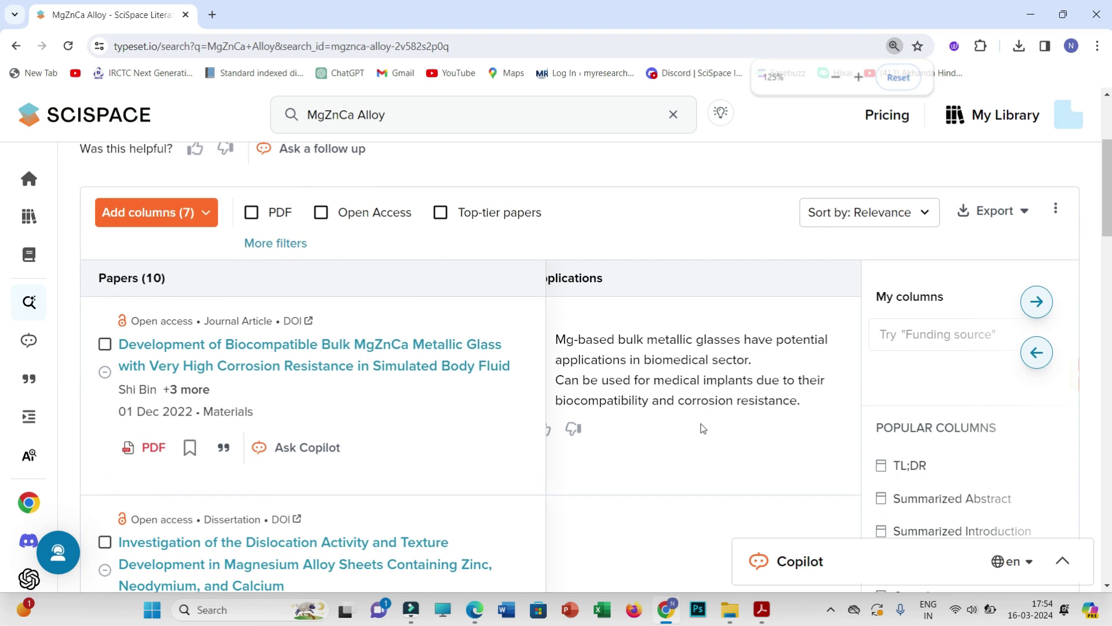
scroll(696, 388, "up", 2)
scroll(695, 405, "up", 2)
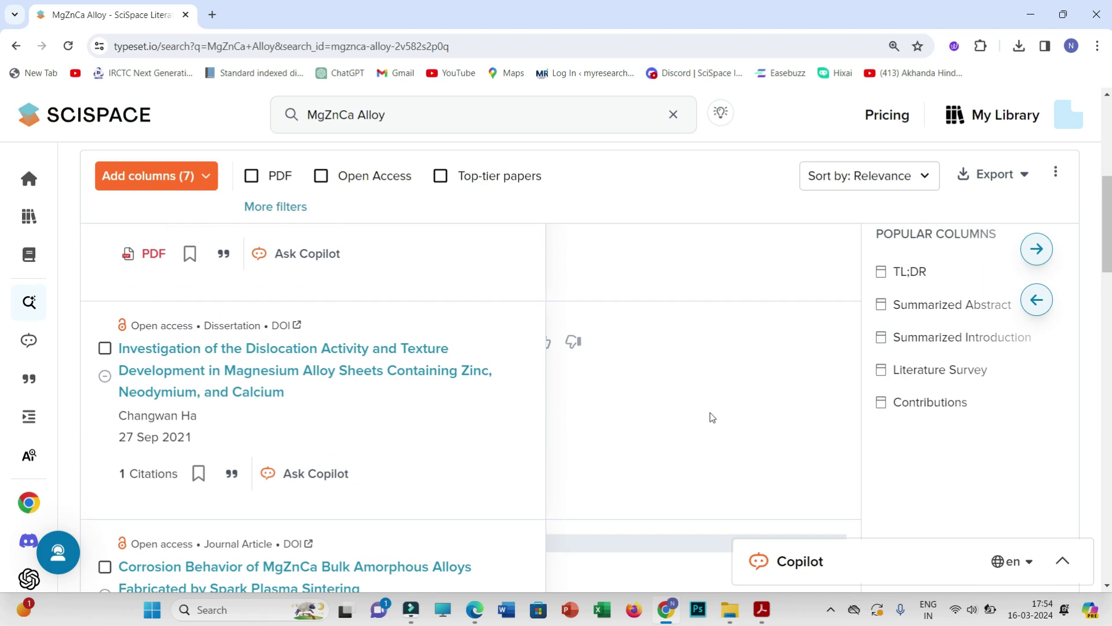
key("ctrl+minus")
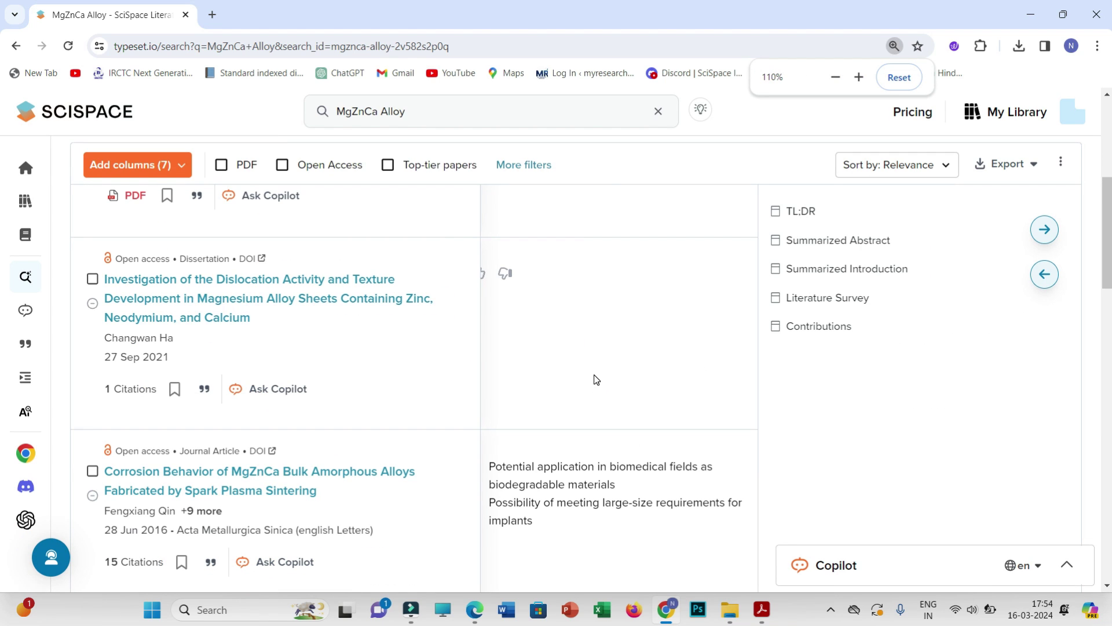
scroll(597, 385, "up", 2)
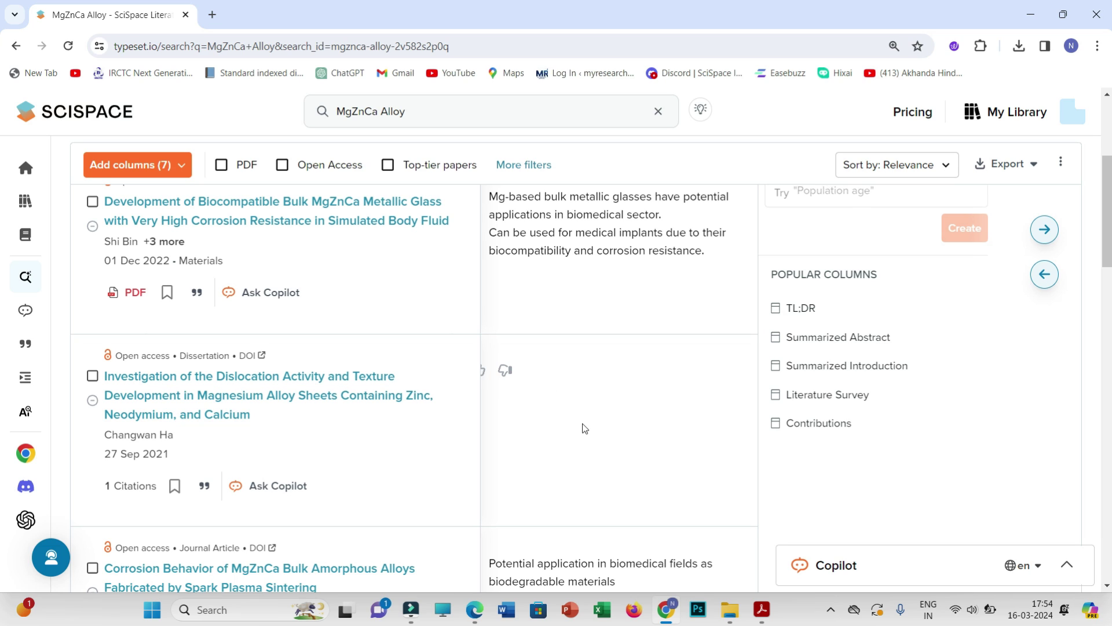
scroll(614, 437, "up", 1)
scroll(637, 446, "up", 1)
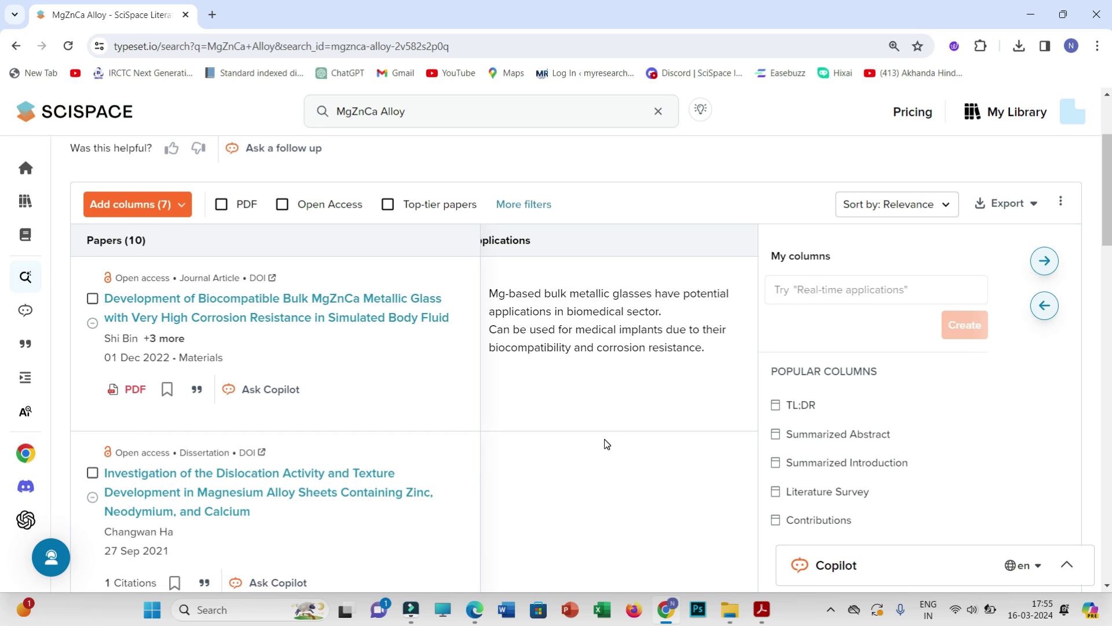
scroll(617, 436, "down", 1)
scroll(624, 428, "up", 1)
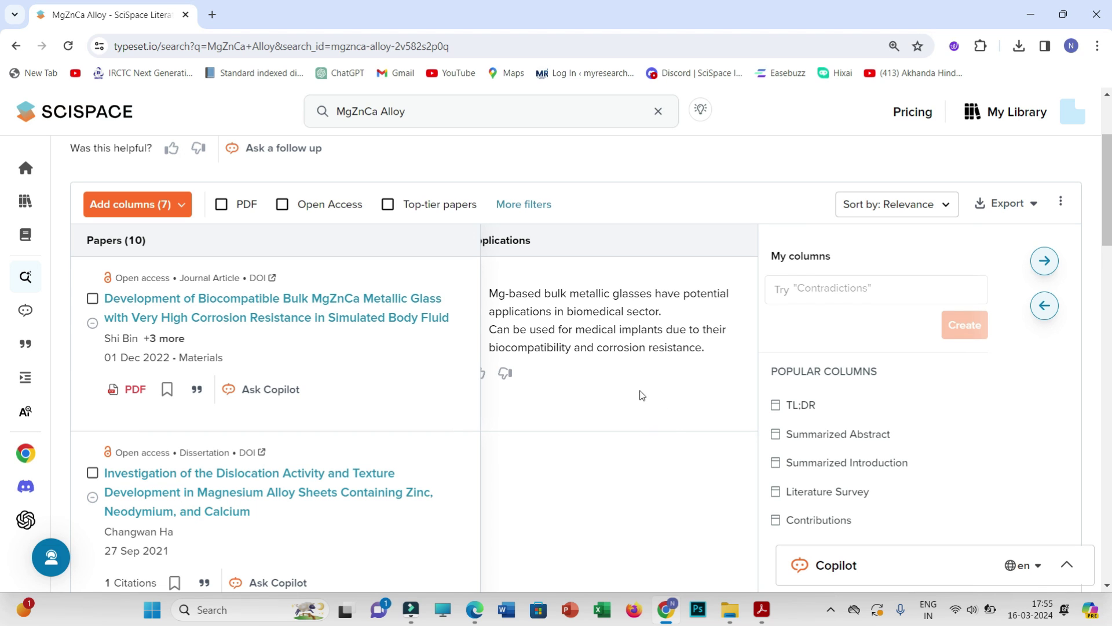
scroll(640, 395, "down", 2)
scroll(640, 395, "up", 1)
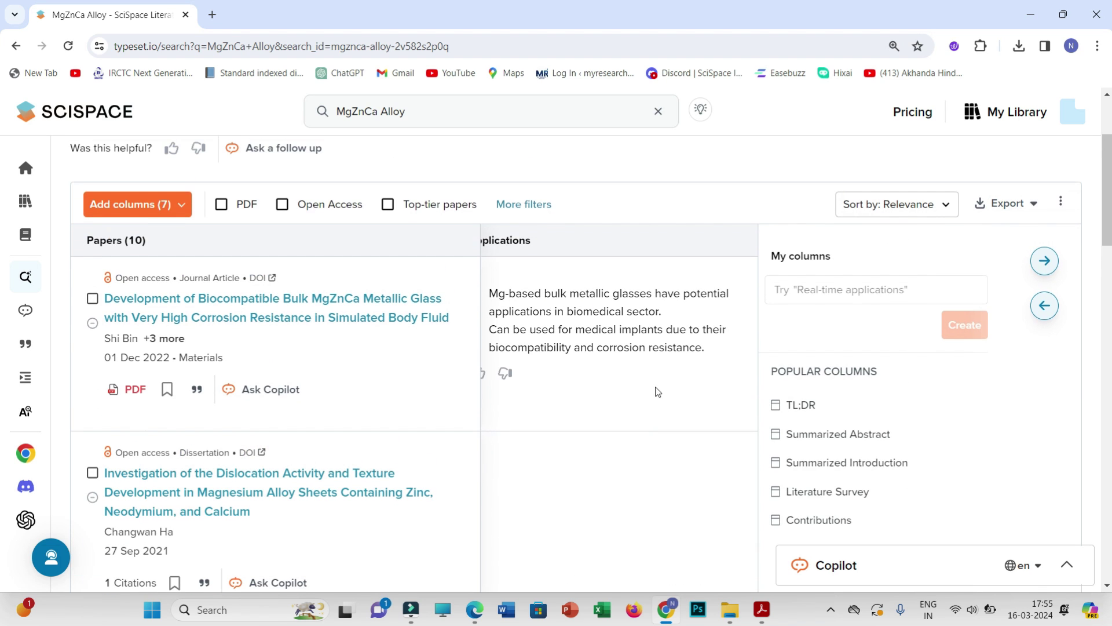
- Go back through the Practical Implications, Limitations and Methods Used columns, highlighting the methods of the first paper
left_click(1046, 307)
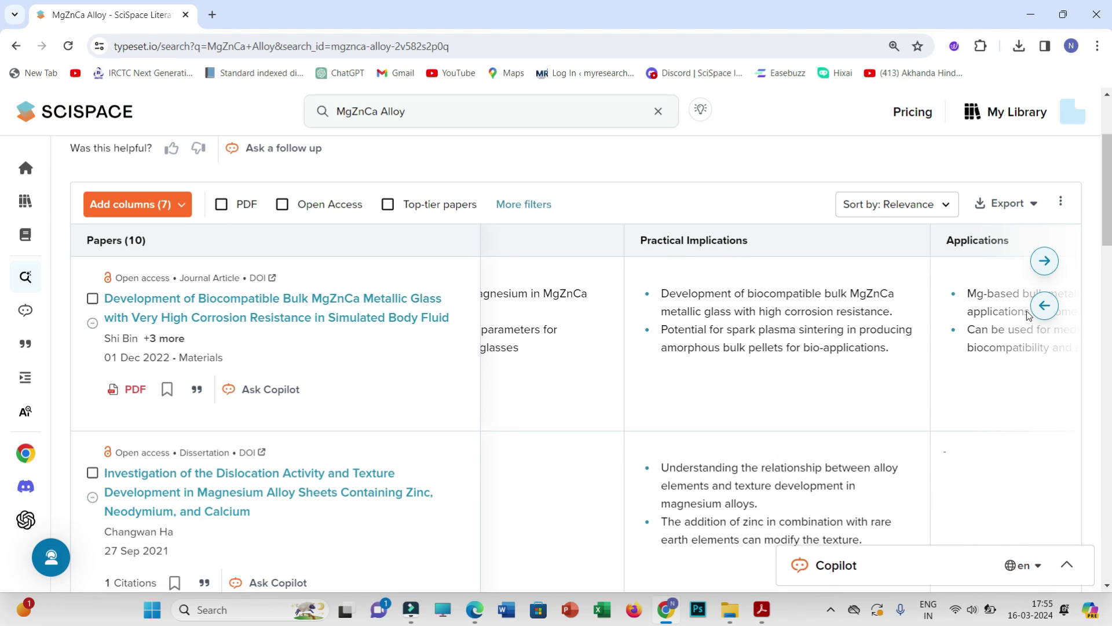
left_click(1045, 305)
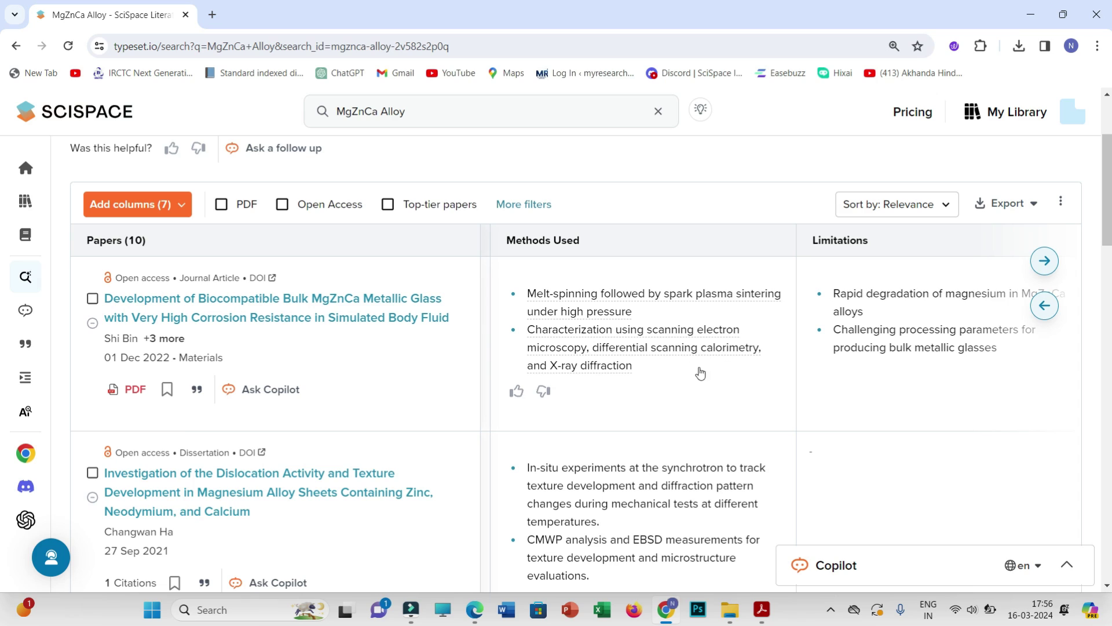
left_click_drag(660, 375, 526, 295)
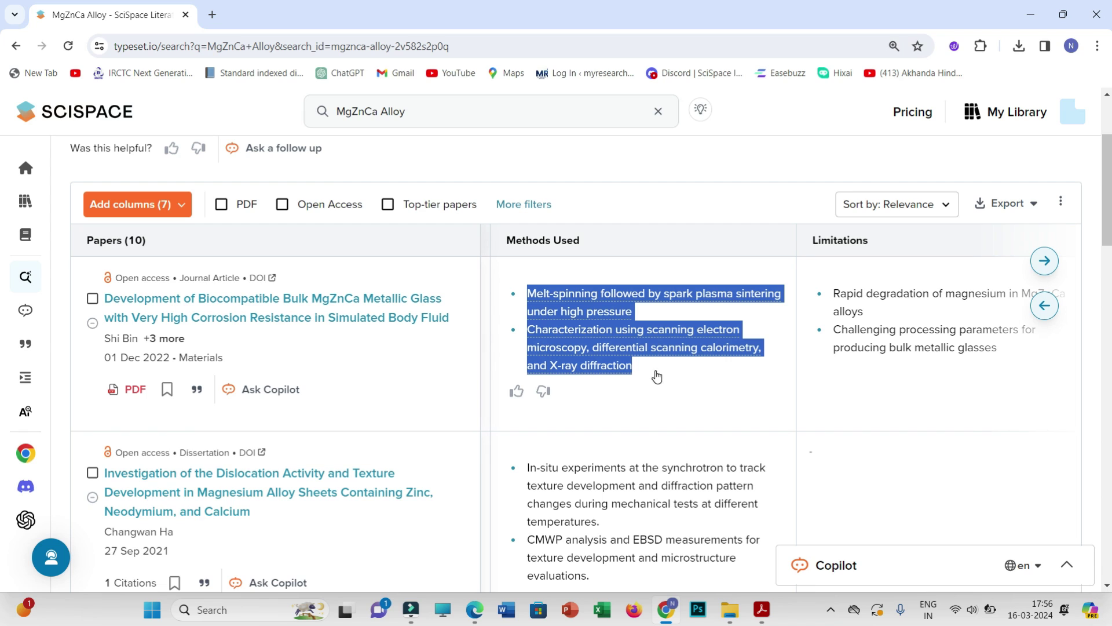
scroll(672, 416, "down", 3)
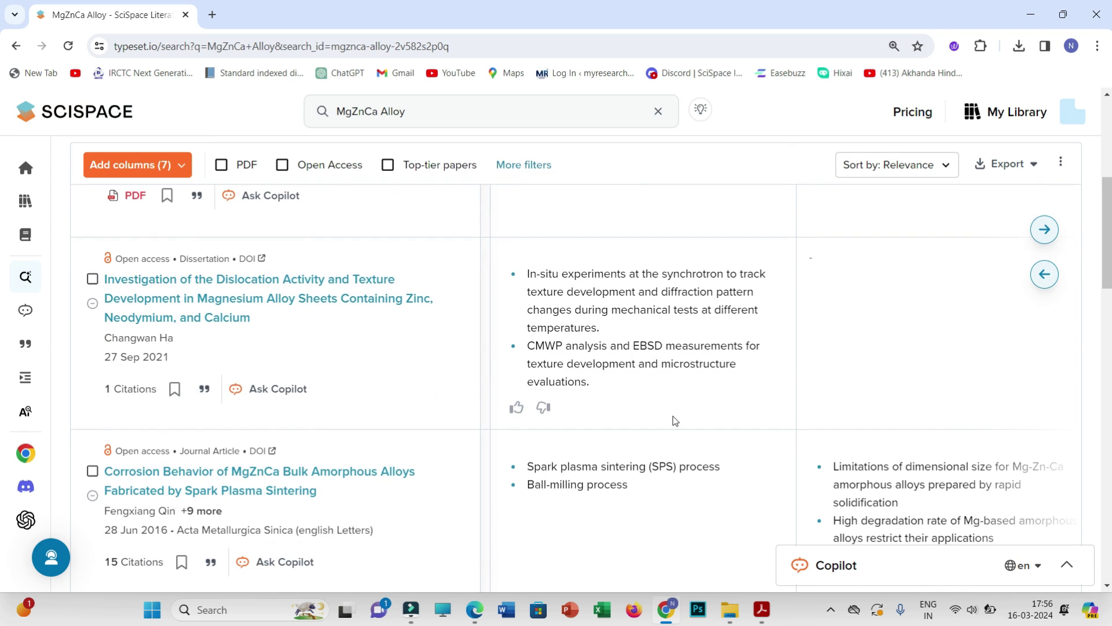
scroll(678, 417, "up", 3)
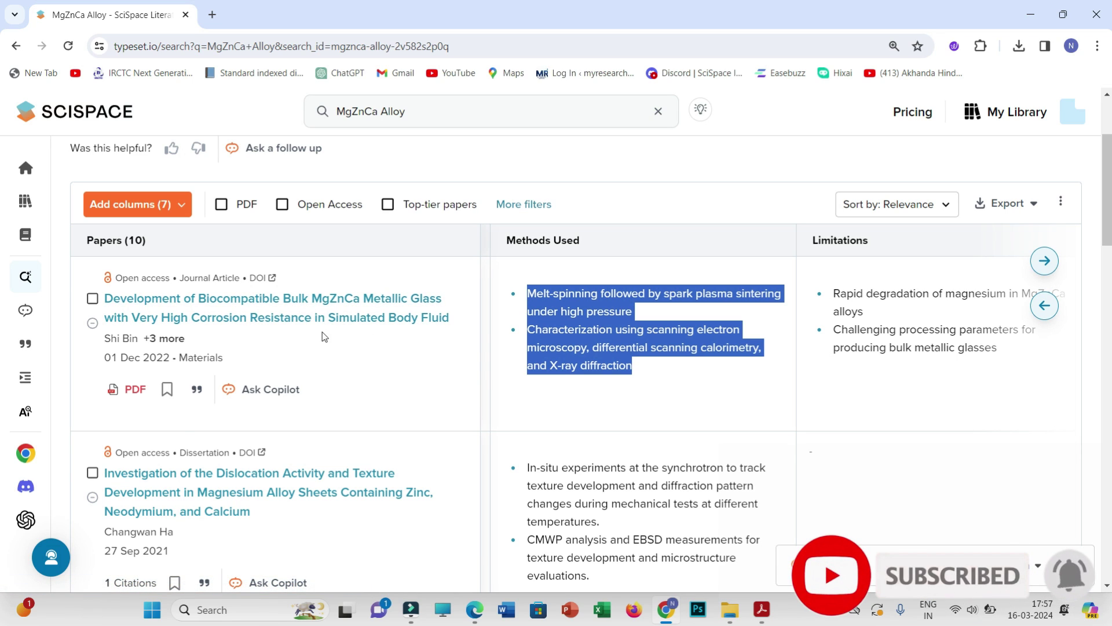
mouse_move(673, 400)
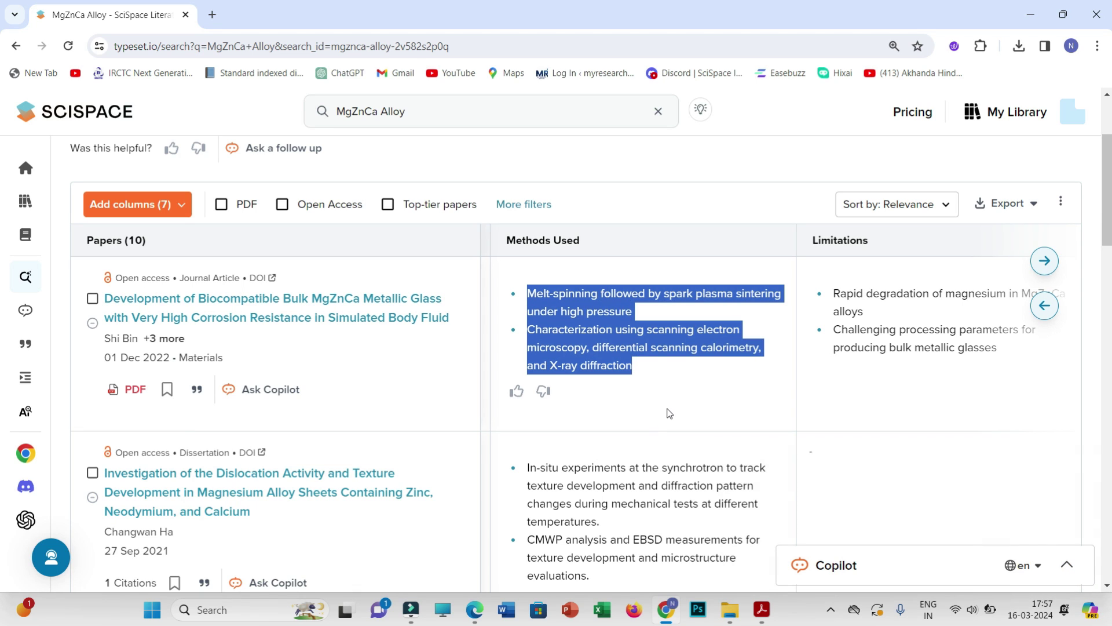
left_click(415, 487)
scroll(415, 487, "up", 1)
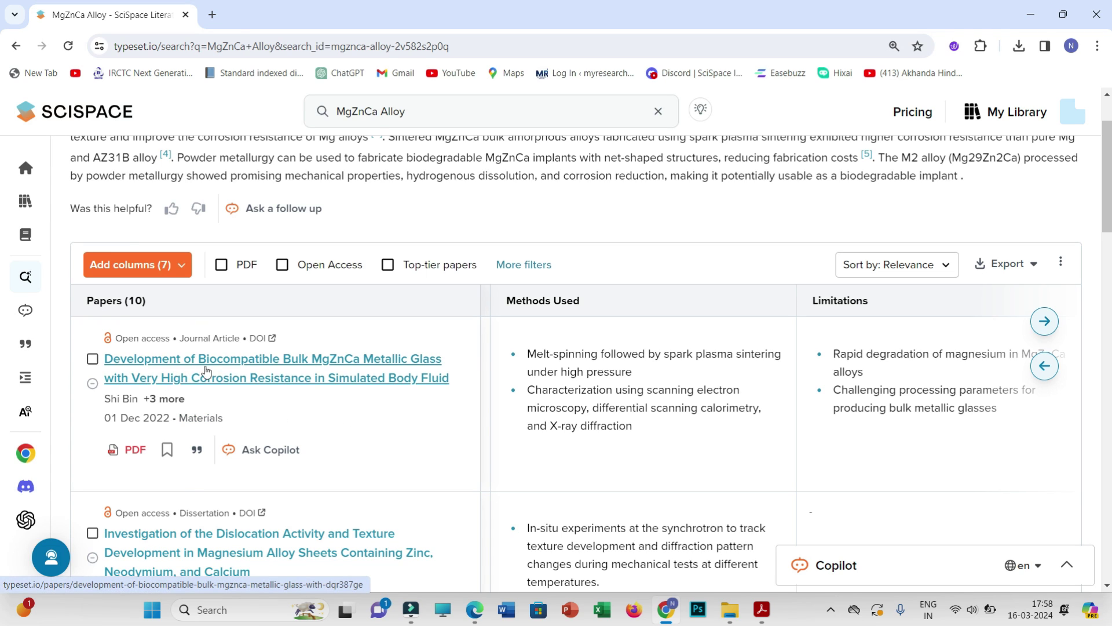
- Copy the APA citation of the first paper, on the biocompatible bulk MgZnCa metallic glass, and close the citing options
left_click(197, 452)
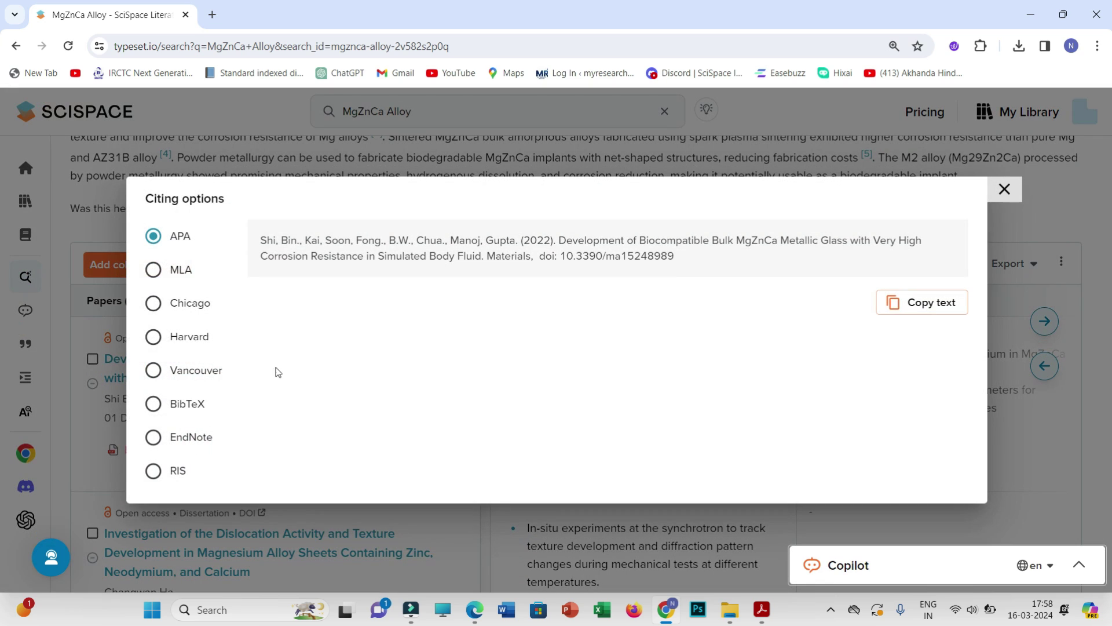
left_click(927, 307)
left_click(1018, 190)
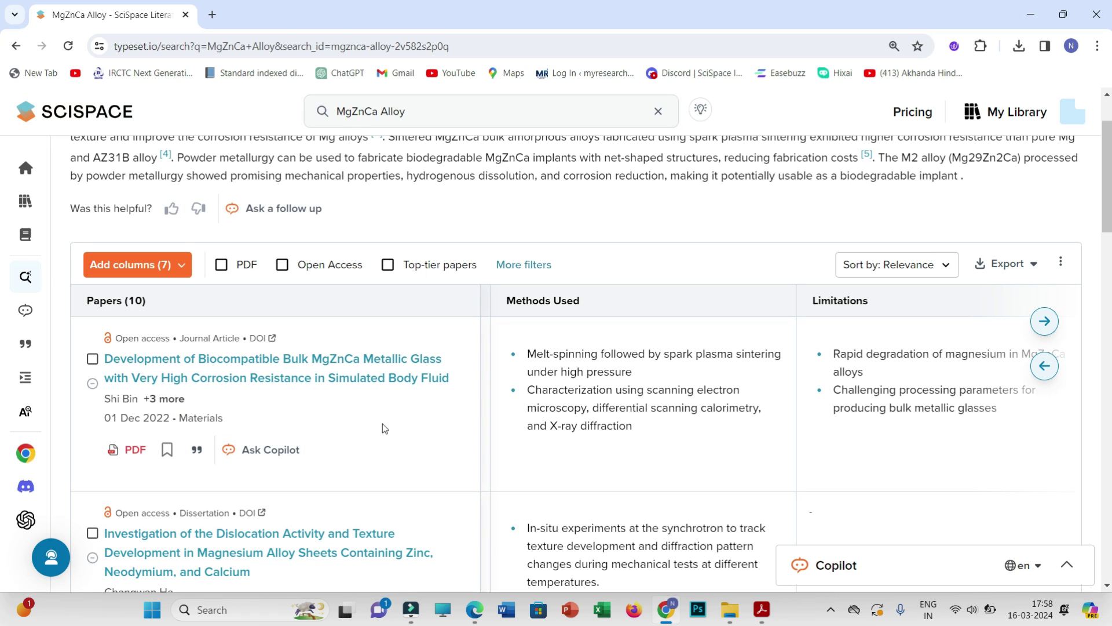
- Open the 2022 HAp coating review PDF from the recent Copilot - Read with AI conversations and look over its abstract and earlier chat
scroll(385, 426, "up", 2)
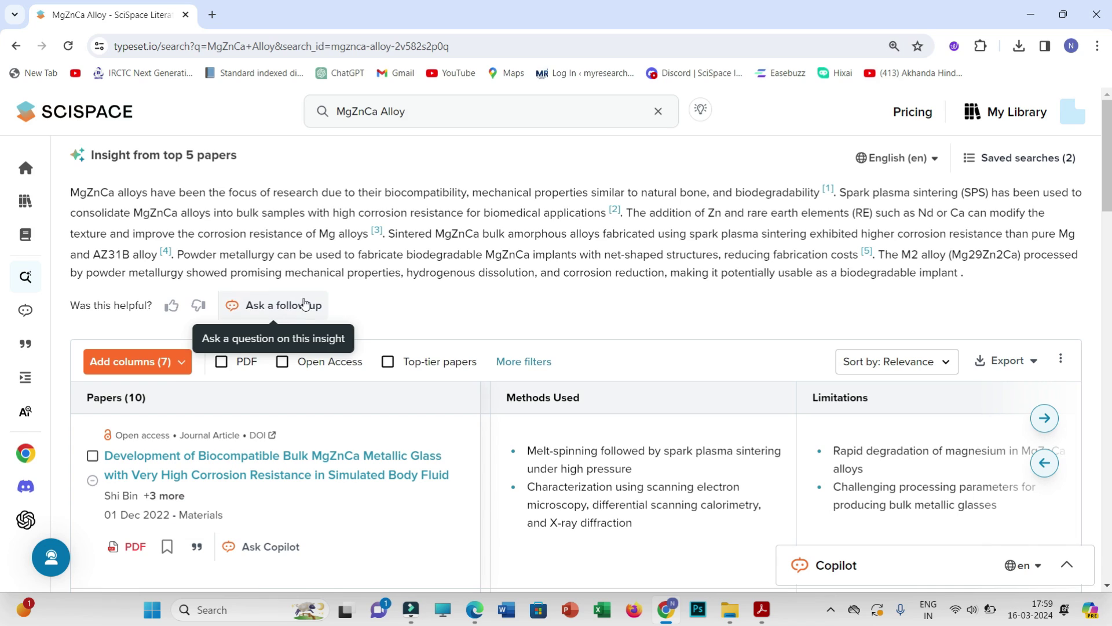
mouse_move(81, 288)
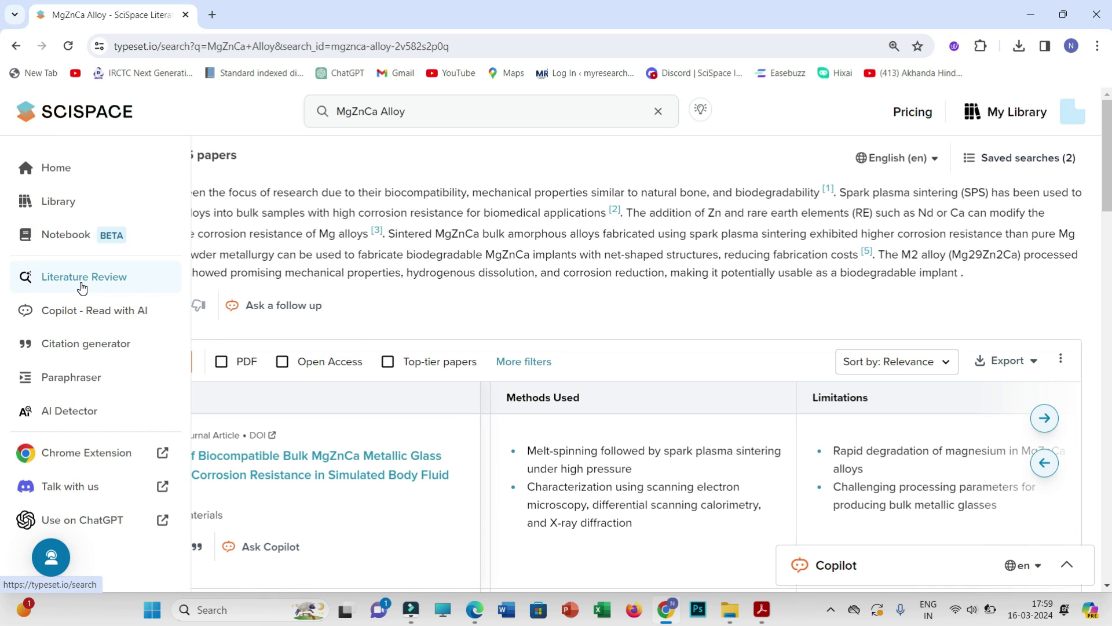
left_click(122, 314)
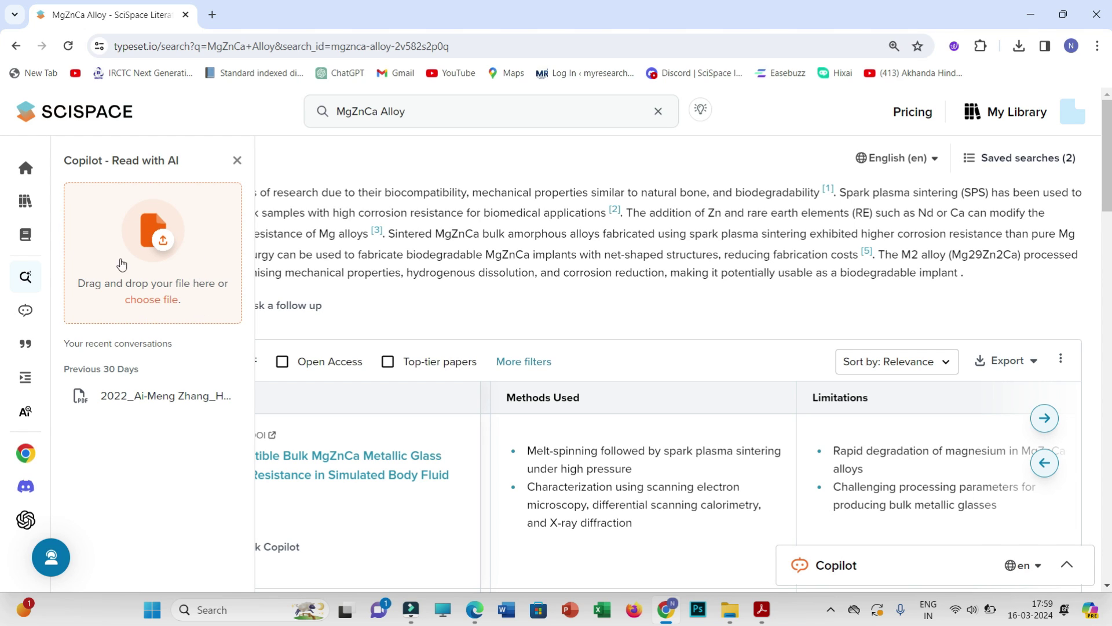
left_click(124, 400)
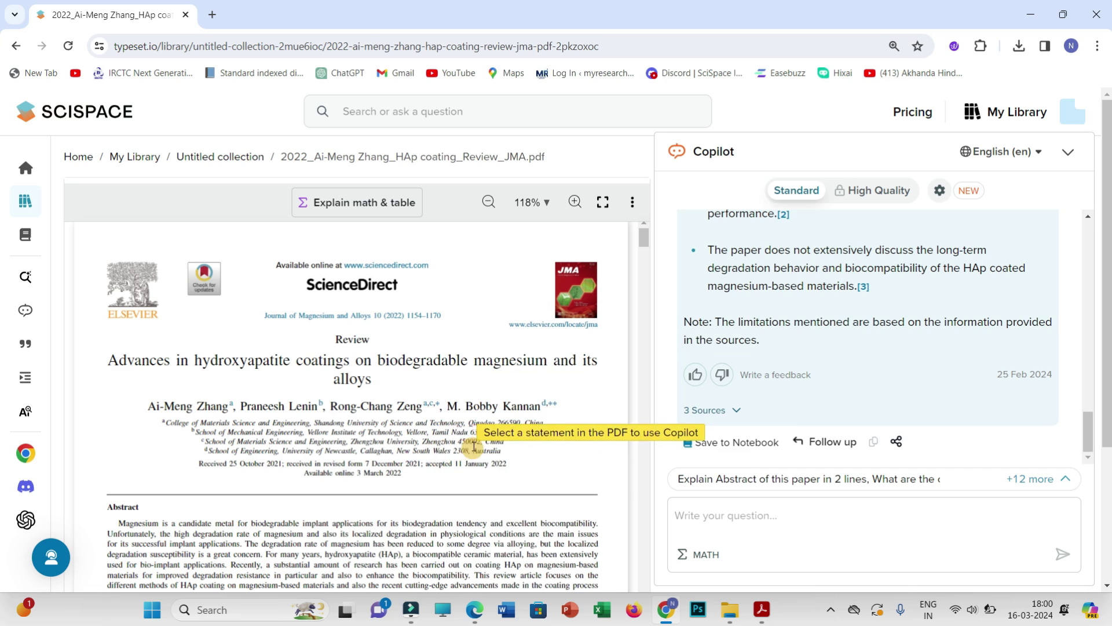
scroll(492, 426, "down", 2)
scroll(841, 394, "up", 5)
scroll(842, 396, "up", 6)
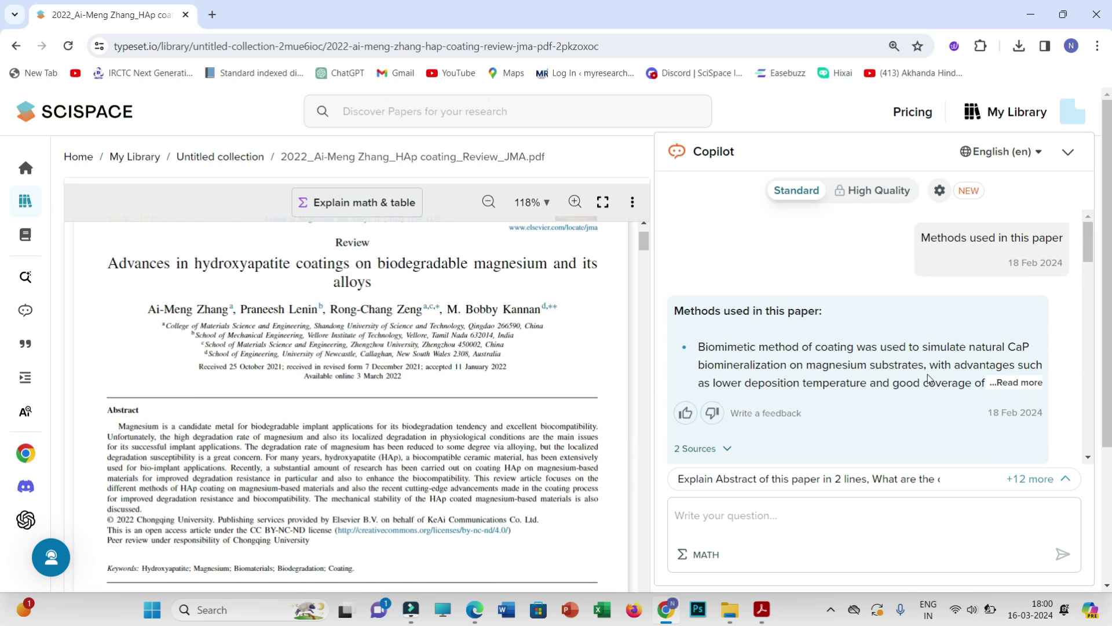
- Ask Copilot for the "future scope" of the HAp coating review and read through the answer
left_click(711, 516)
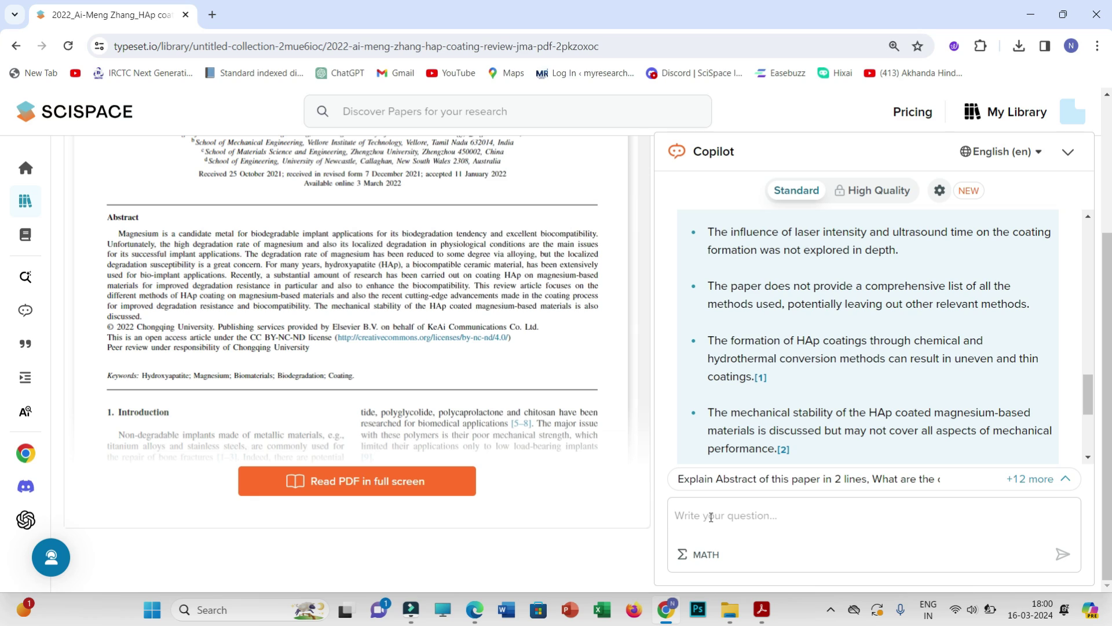
type("futu")
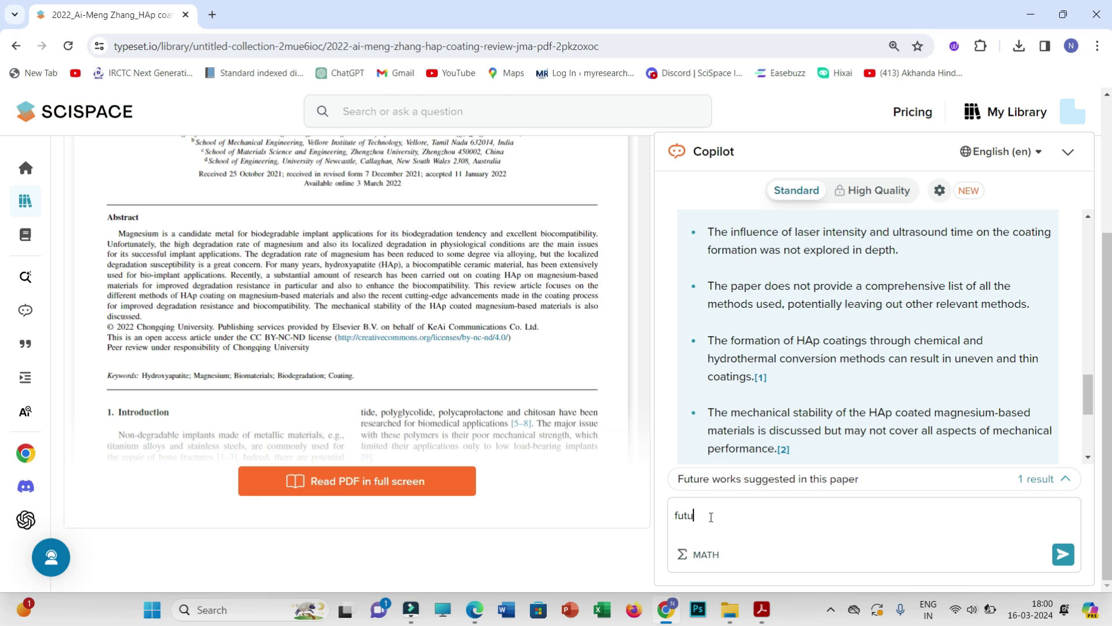
type("re scope")
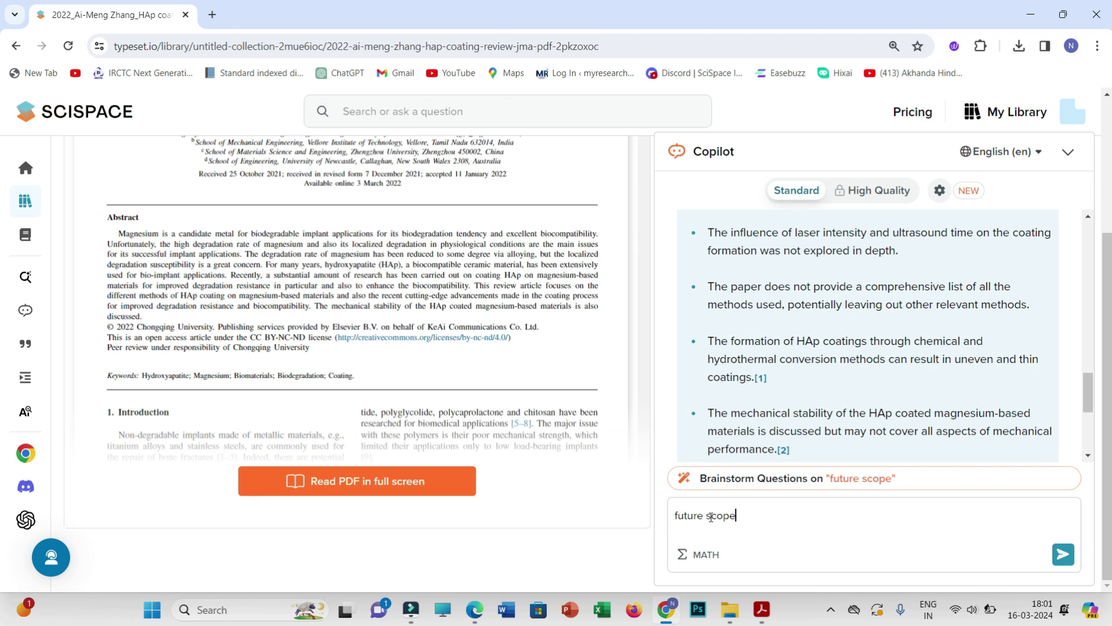
key("Return")
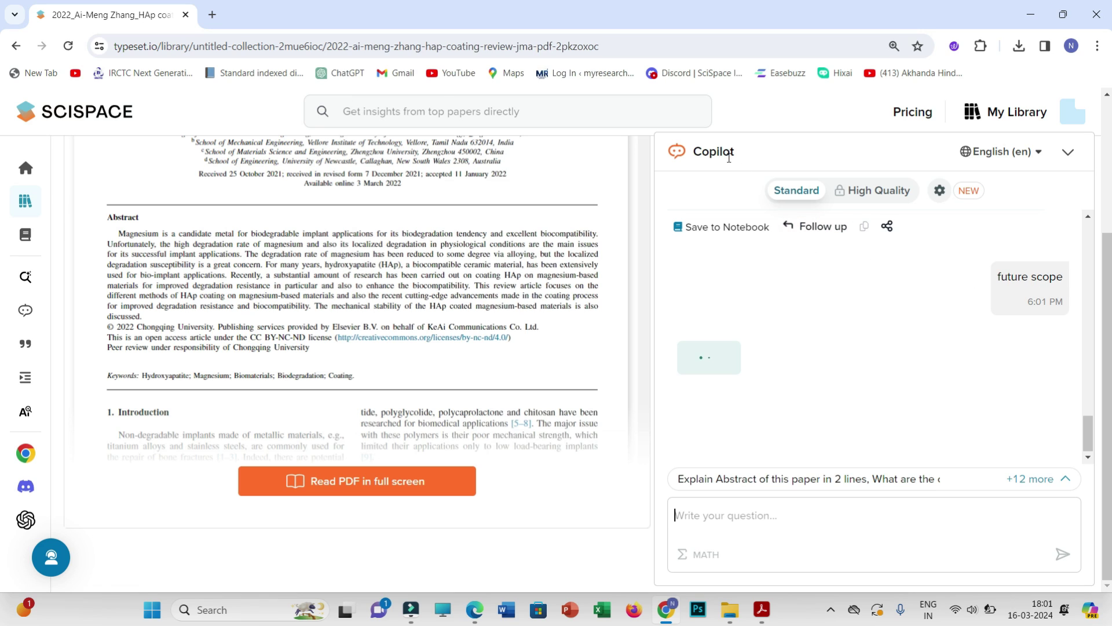
left_click(412, 315)
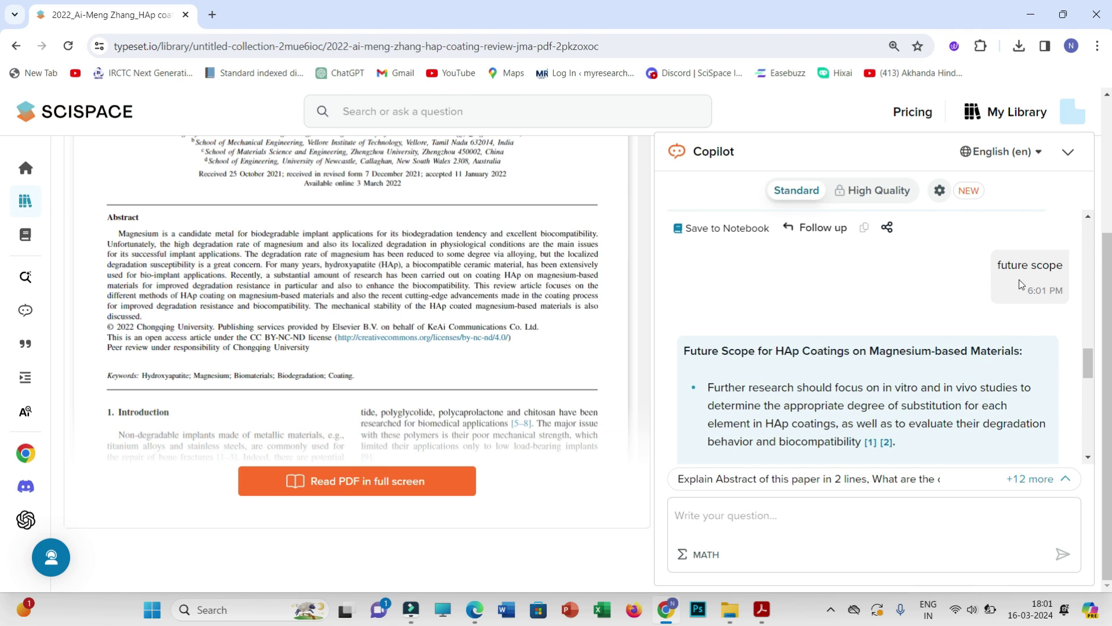
scroll(1019, 280, "down", 5)
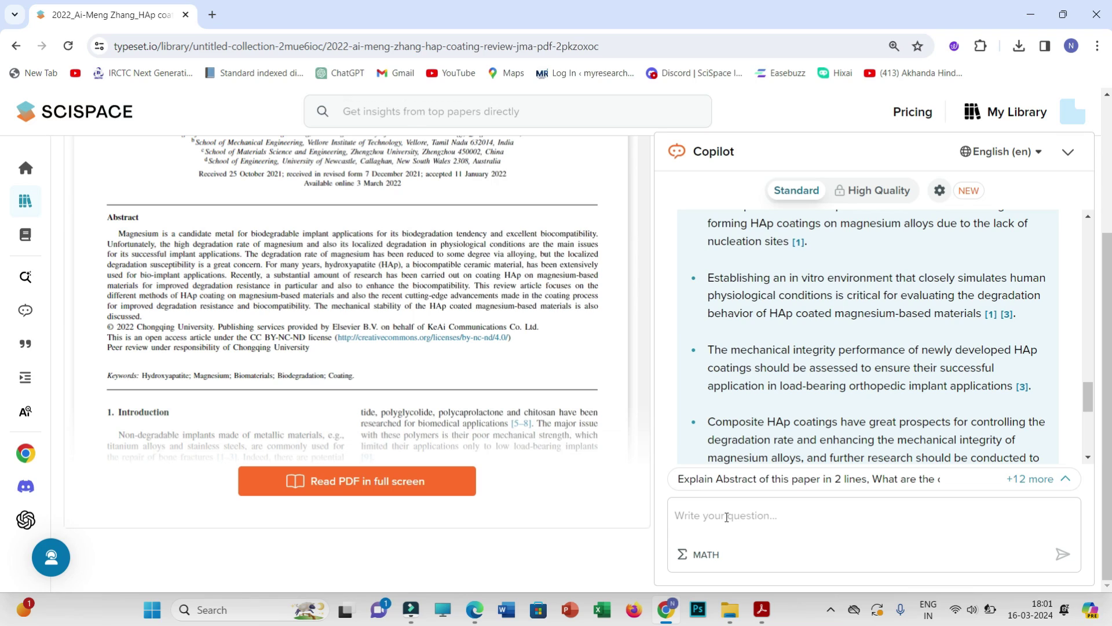
- Ask Copilot for the paper's "research gaps", replacing the draft question "gap"
type("gap")
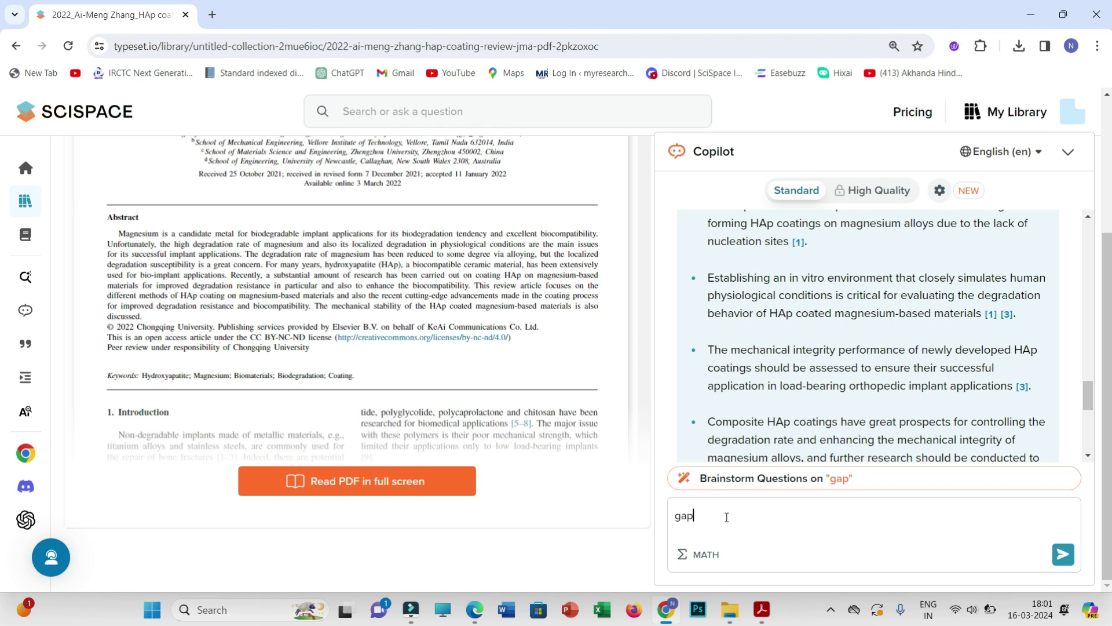
key("BackSpace")
key("BackSpace")
key("BackSpace")
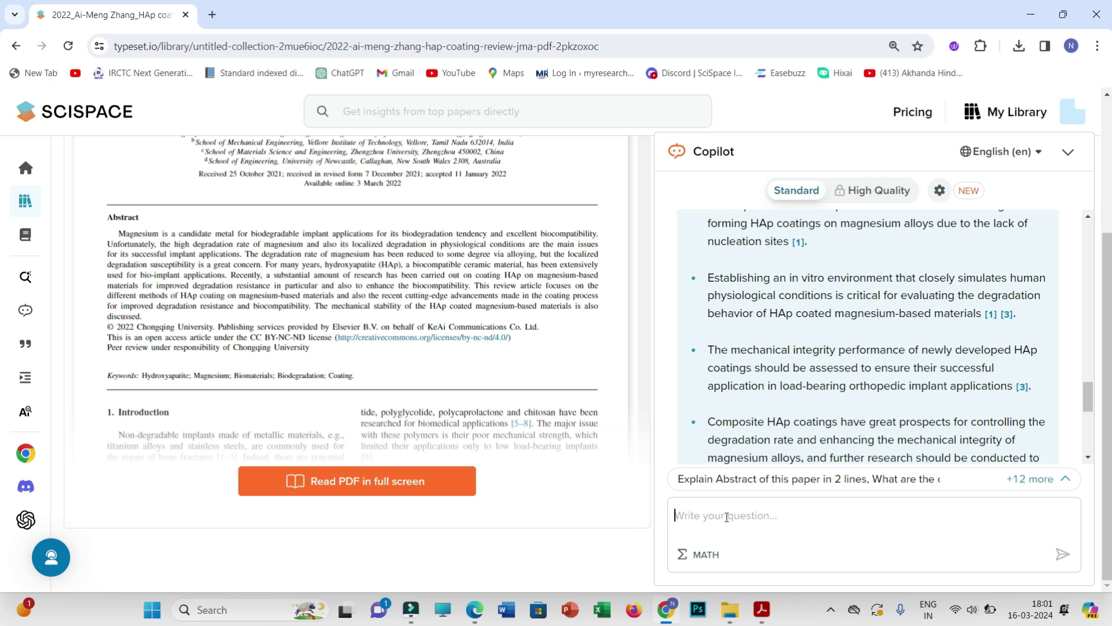
type("research ")
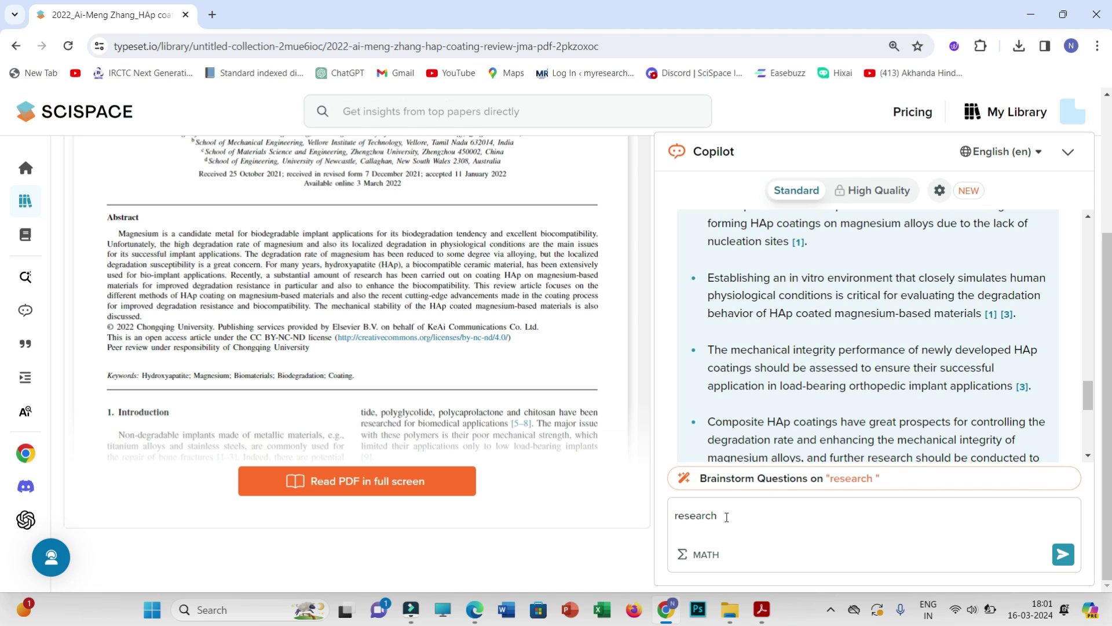
type("gaps")
key("Return")
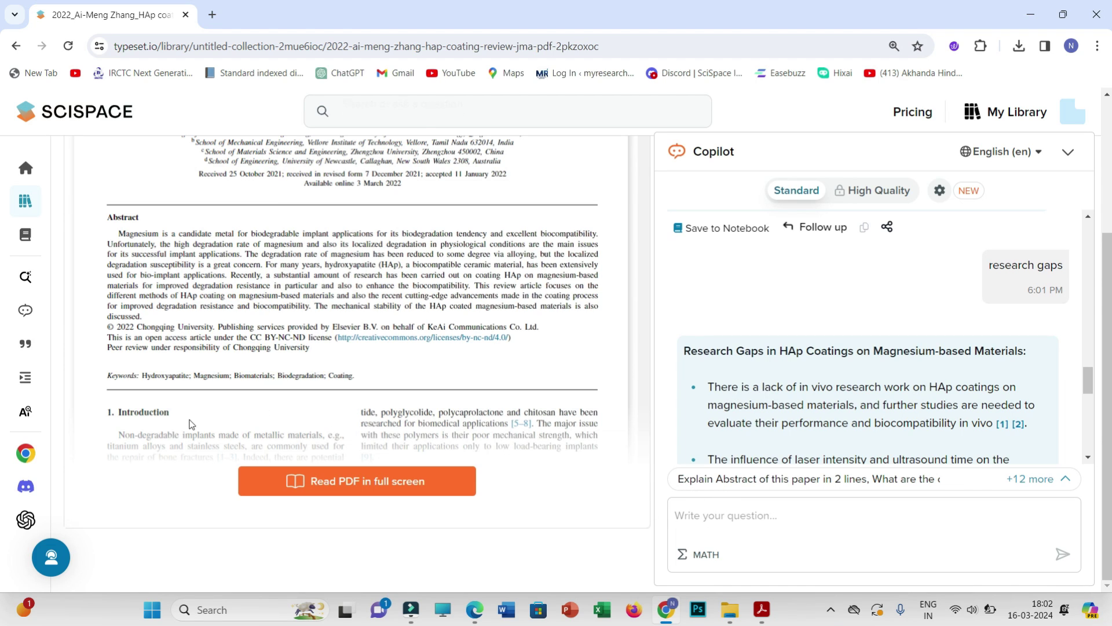
left_click(260, 390)
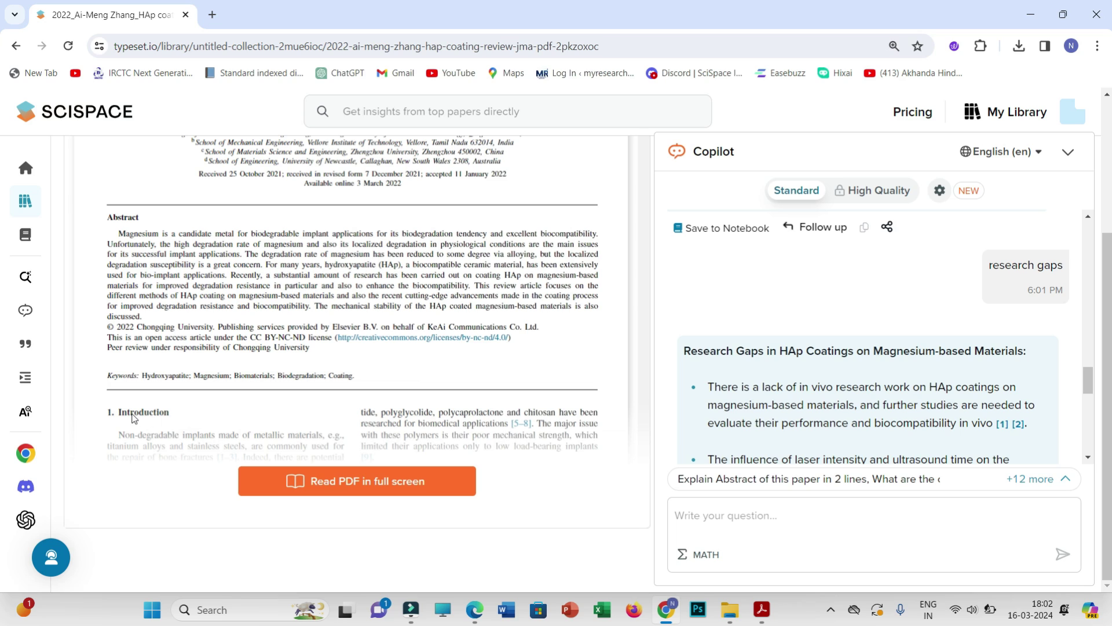
- Ask Copilot for a "summarized introduction" of the paper and look back over the recent answers
left_click(696, 521)
type("su")
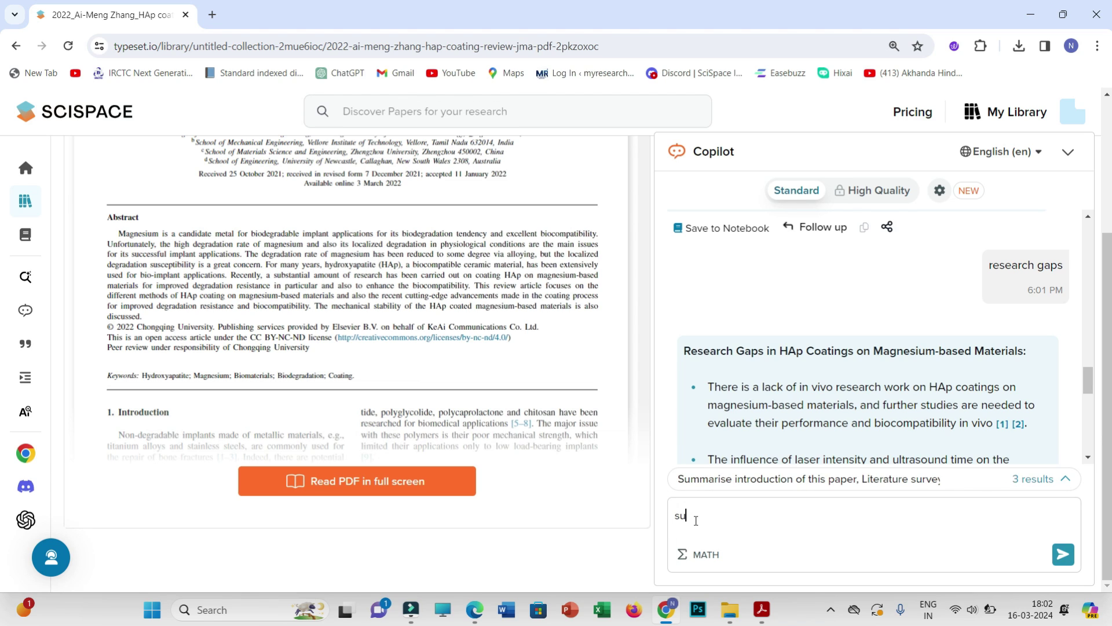
type("mmarized")
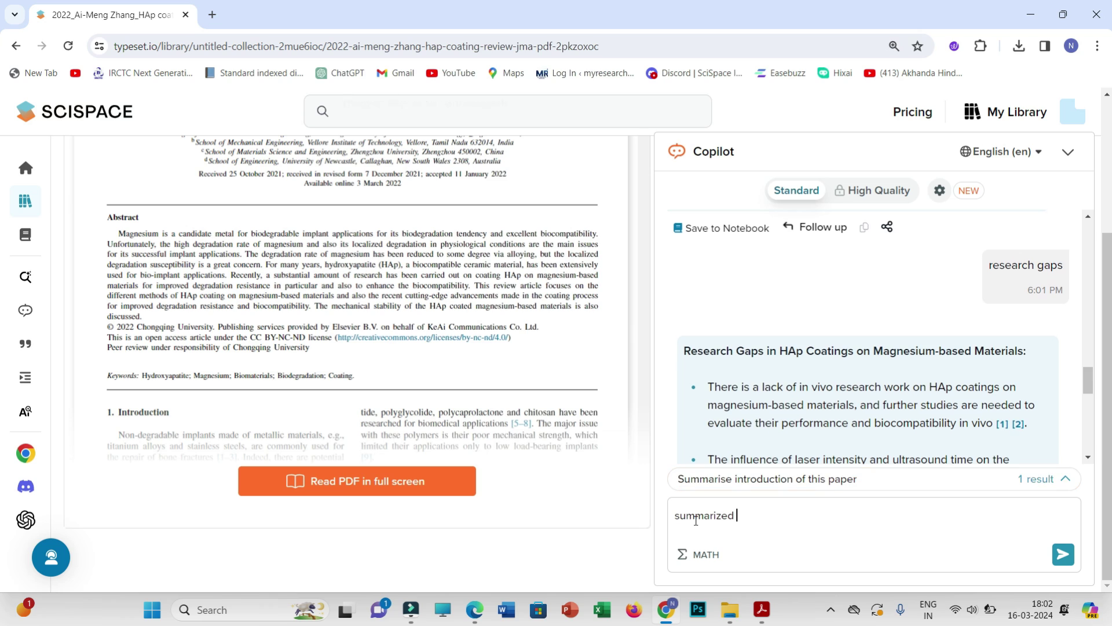
type(" intro")
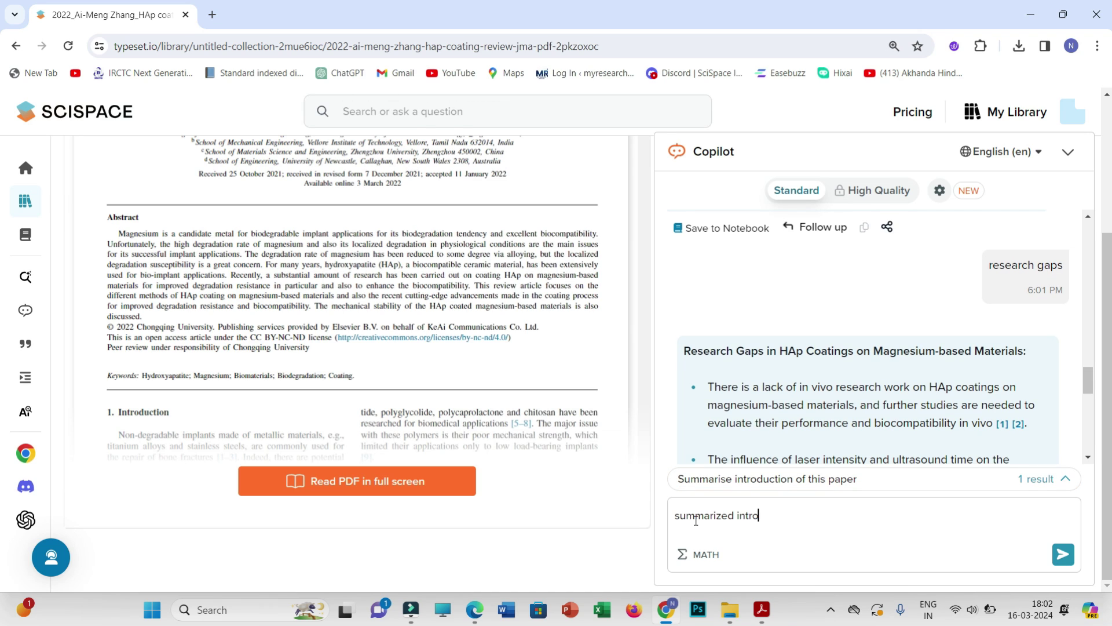
type("ductio")
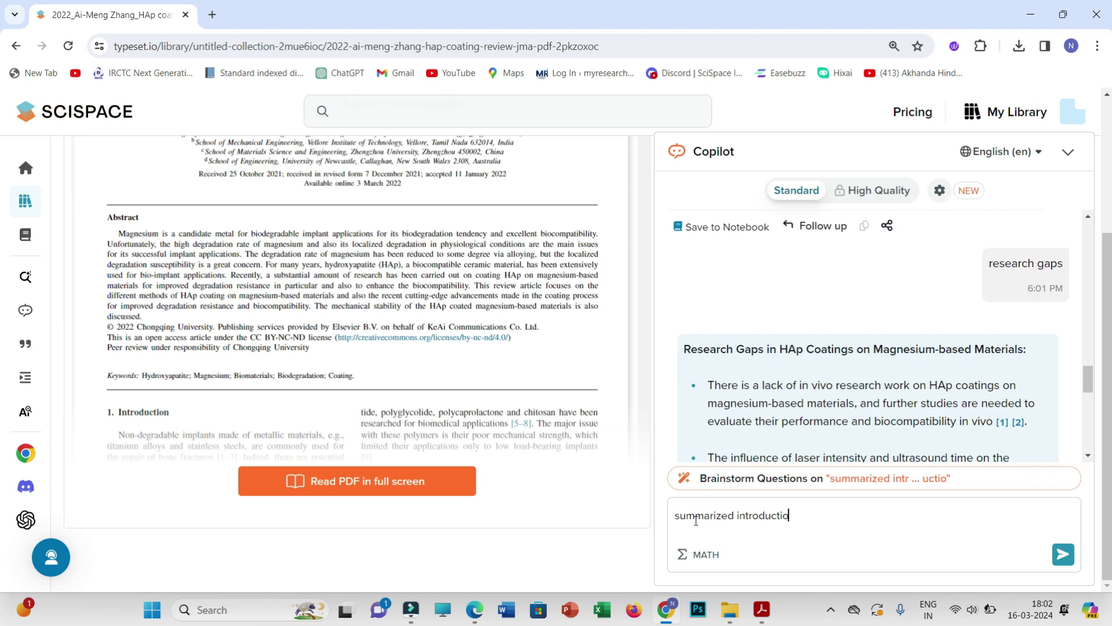
type("n")
key("Return")
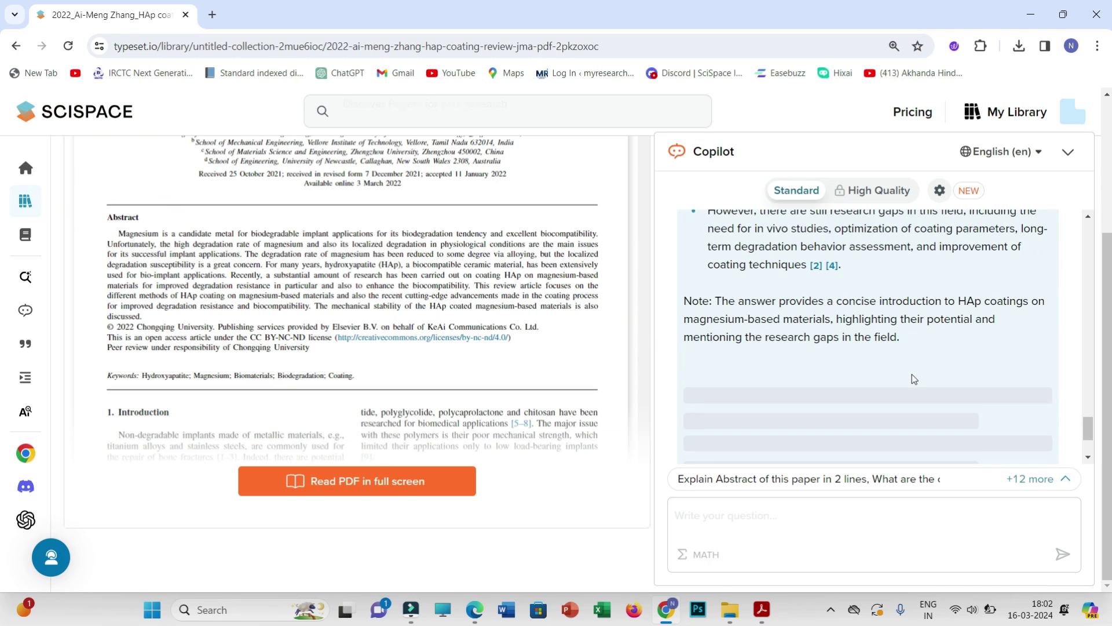
scroll(915, 375, "up", 5)
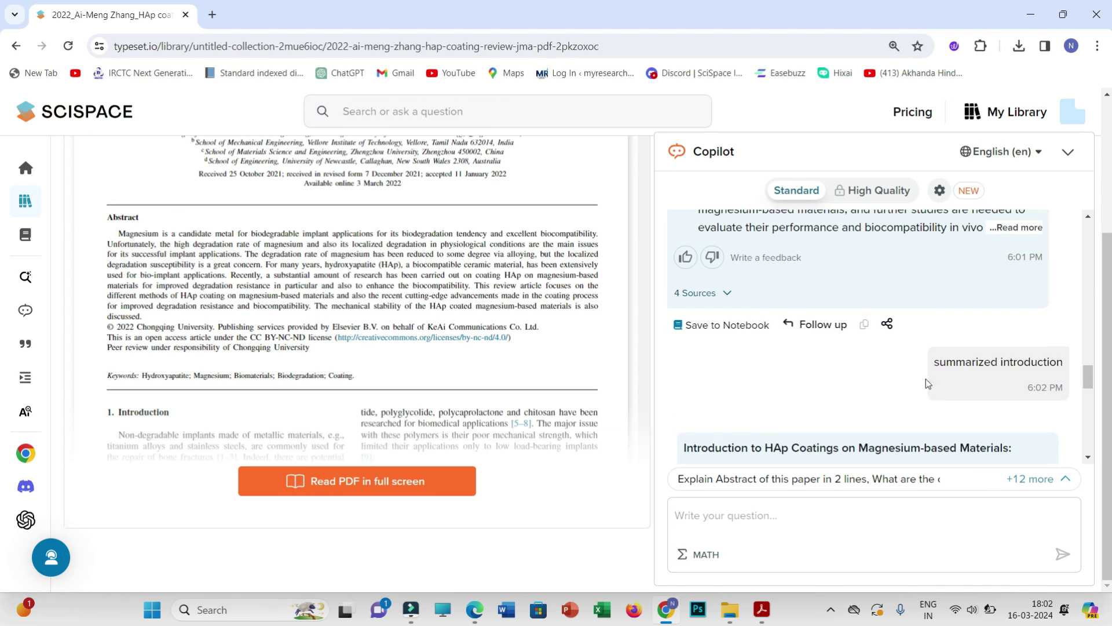
scroll(926, 381, "up", 2)
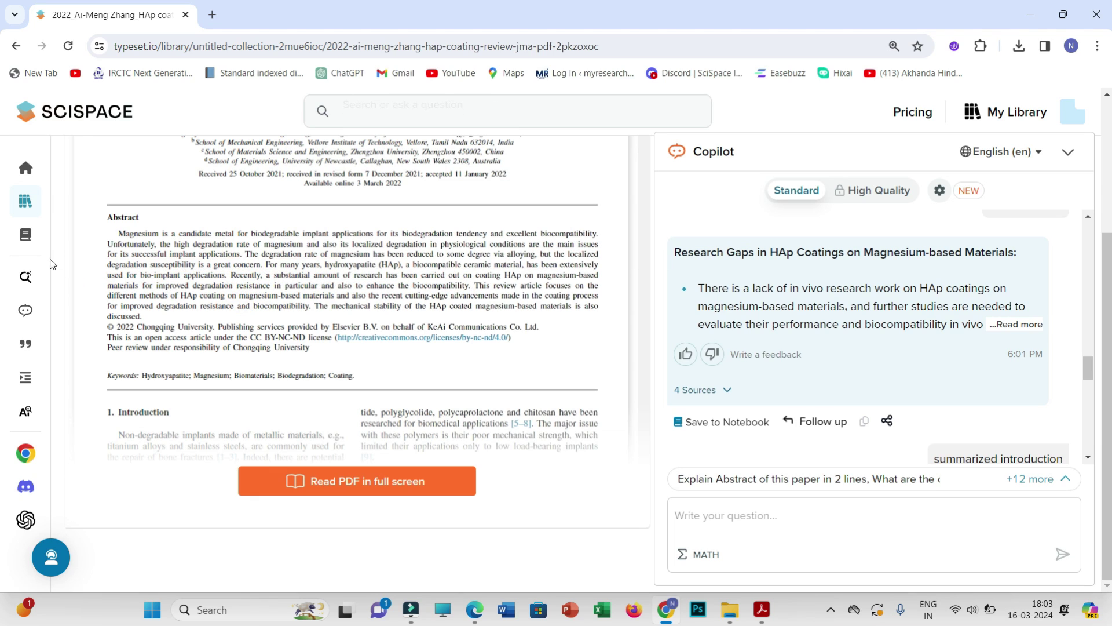
- Open the library and look over the stored files with their Summarized Introduction and Limitations columns
mouse_move(33, 216)
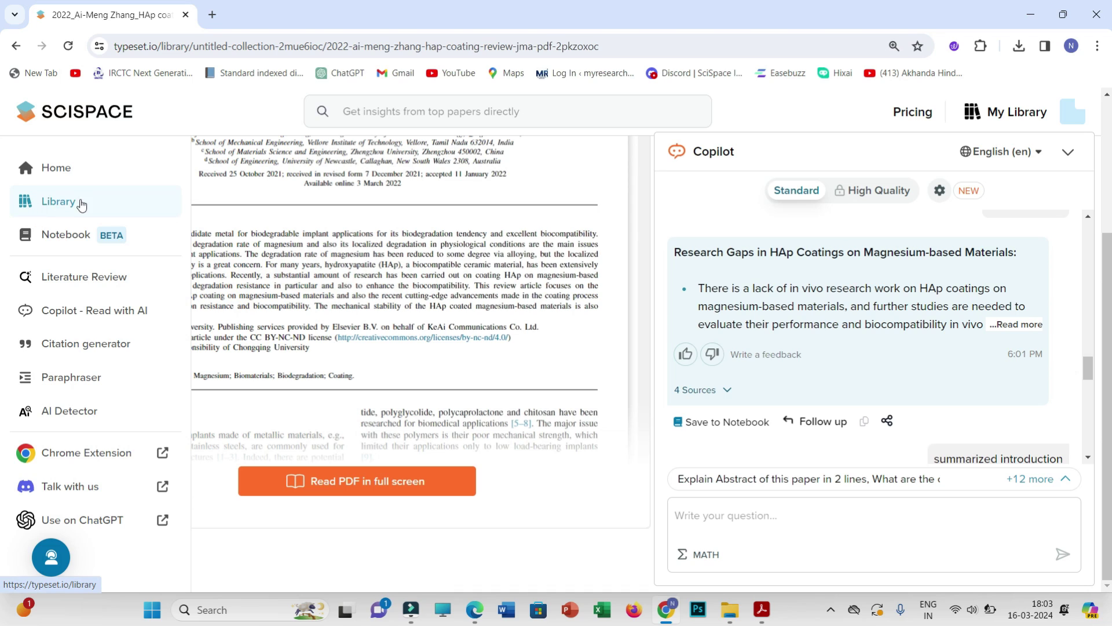
left_click(26, 208)
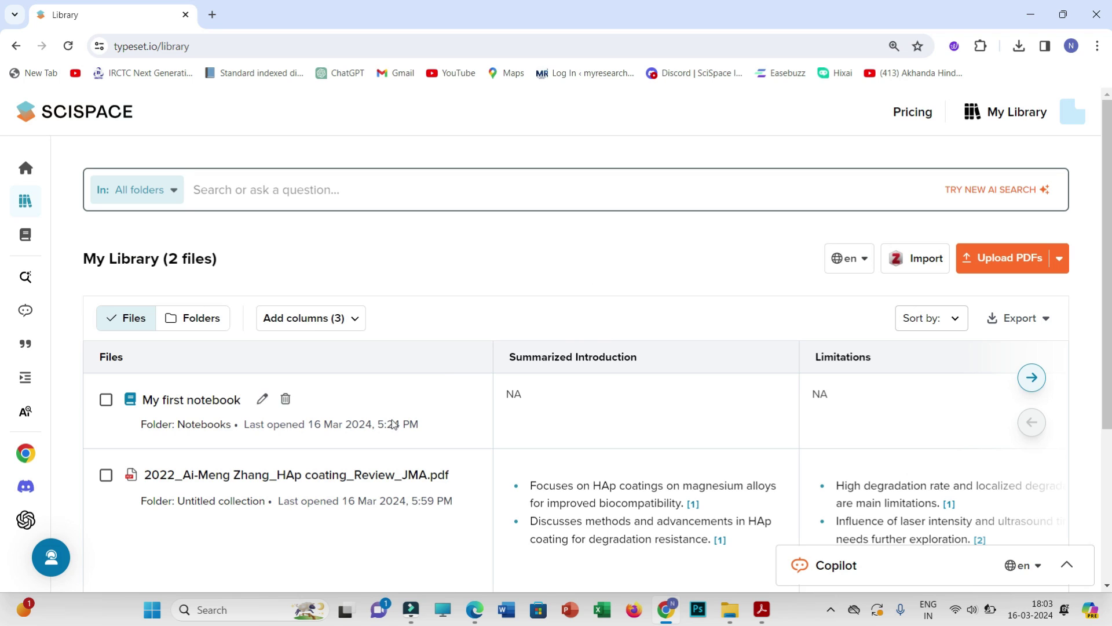
scroll(248, 467, "down", 2)
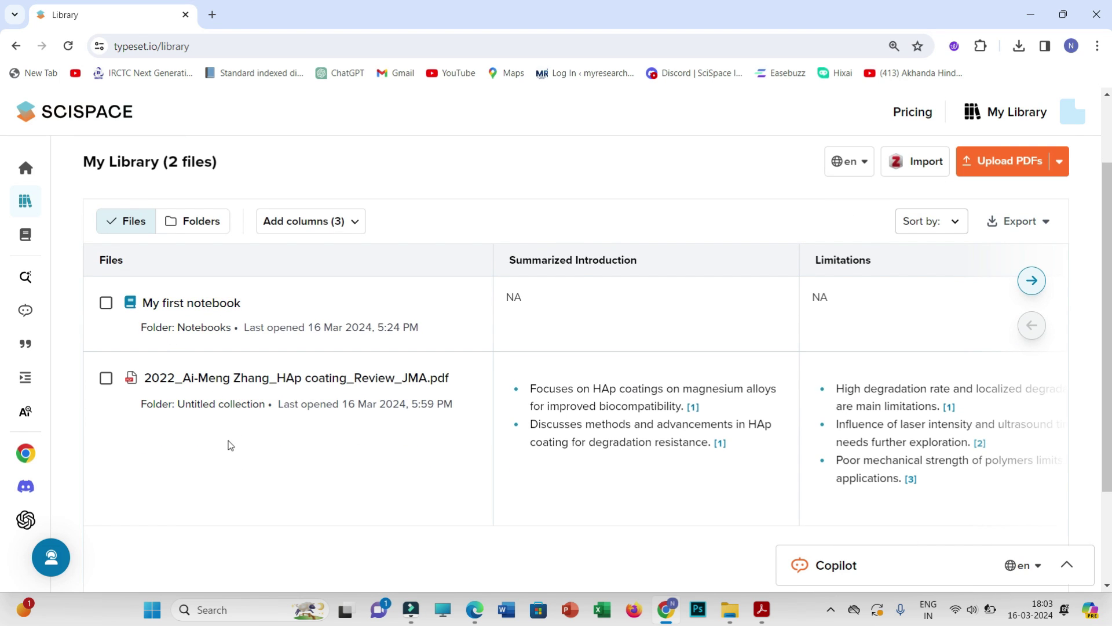
mouse_move(43, 313)
left_click(1076, 122)
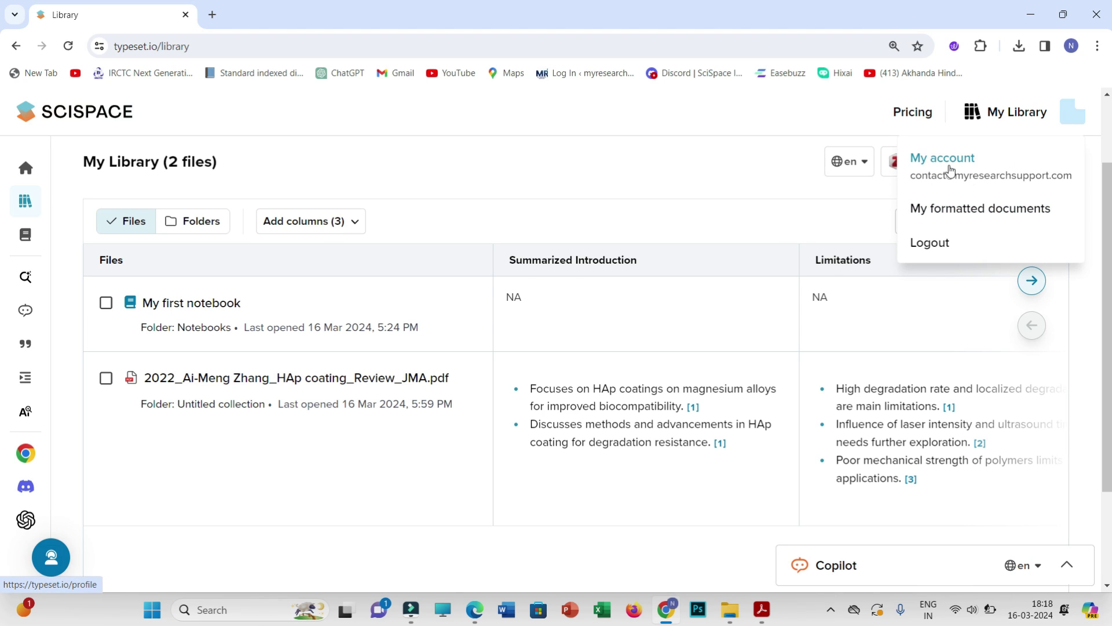
left_click(556, 192)
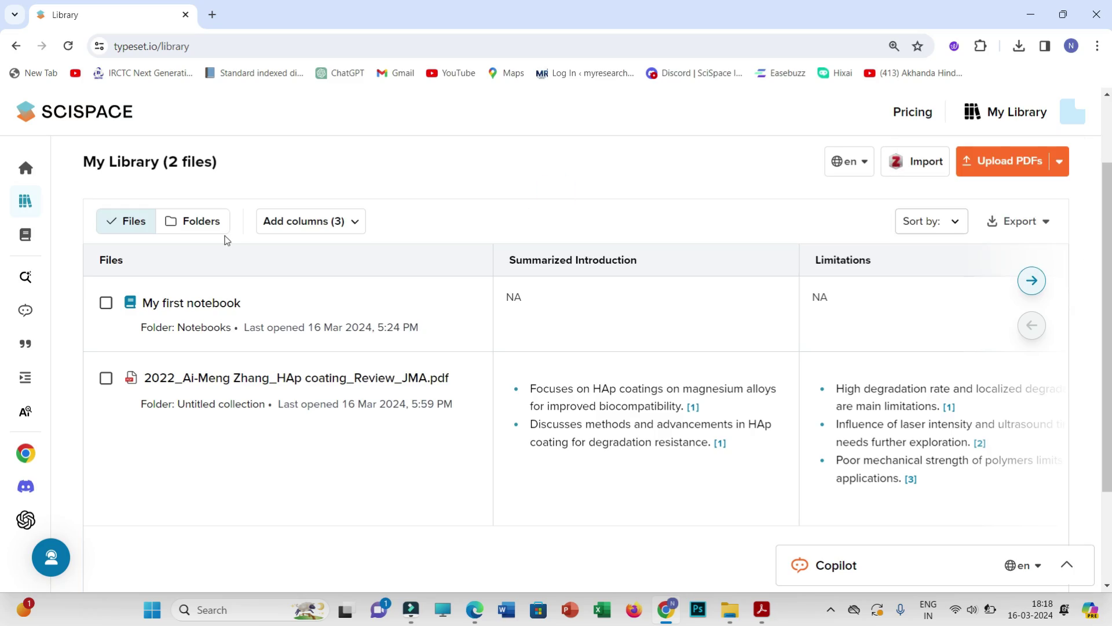